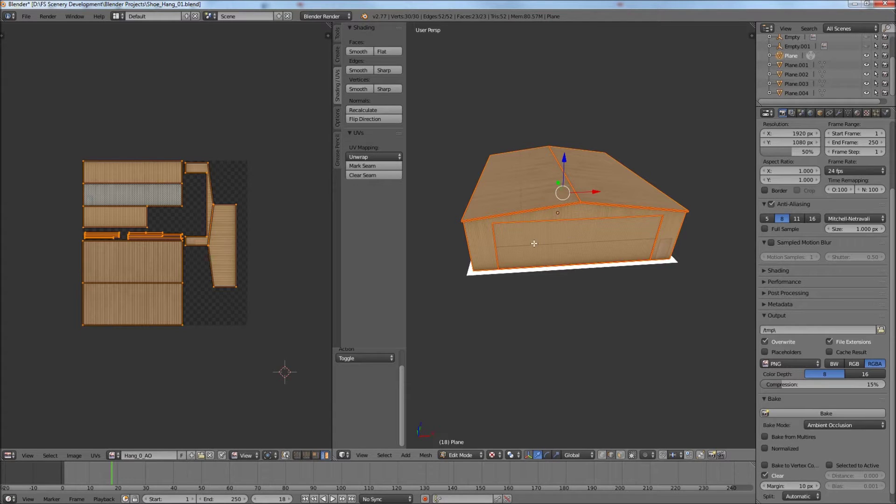
Orbit above the hangar's door face and return to Object Mode to show its weathered texture
scroll(574, 259, up, 3)
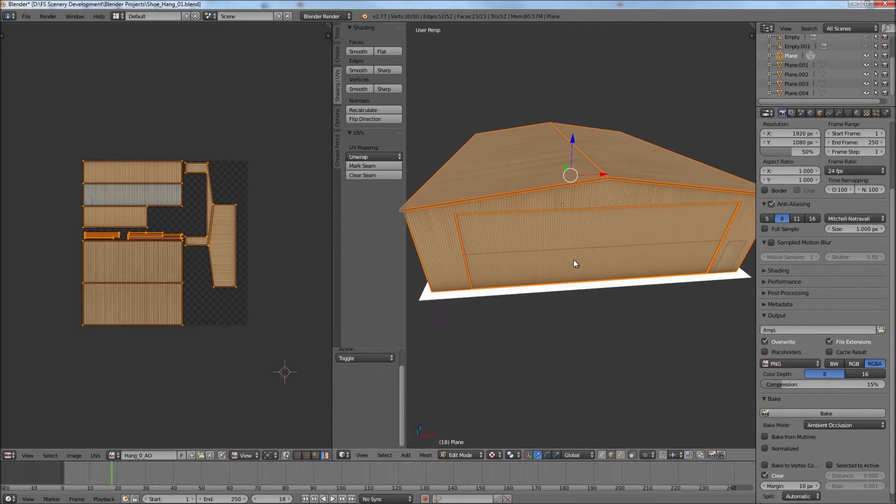
key(Tab)
key(Tab)
scroll(574, 260, down, 3)
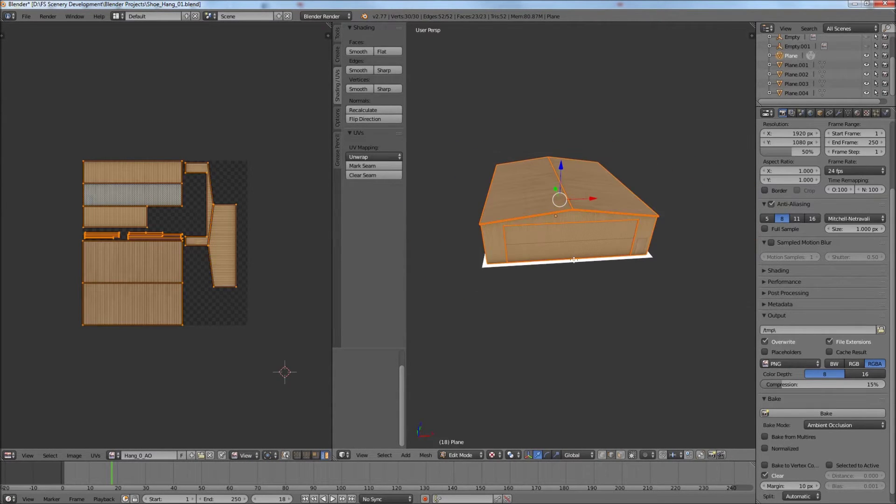
mouse_move(573, 259)
middle_down()
mouse_move(552, 245)
mouse_move(507, 242)
mouse_move(538, 239)
mouse_move(562, 255)
middle_up()
ctrl+scroll(538, 240, up, 7)
ctrl+scroll(531, 253, down, 7)
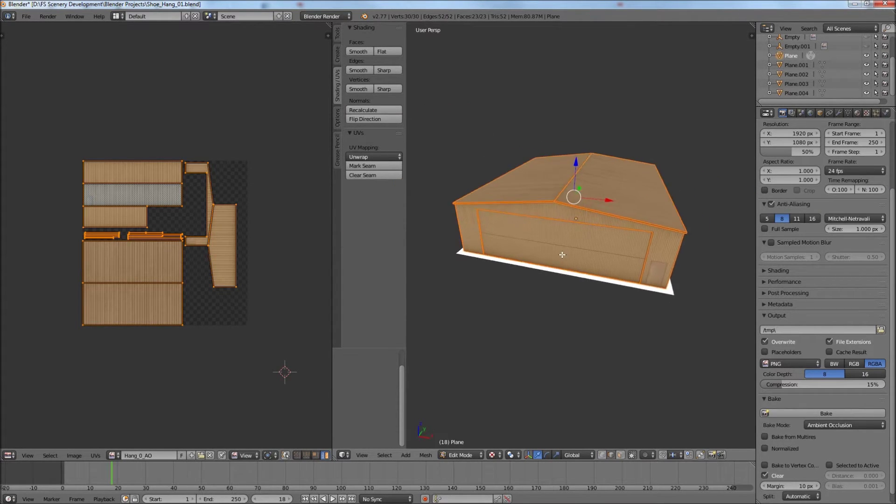
key(Tab)
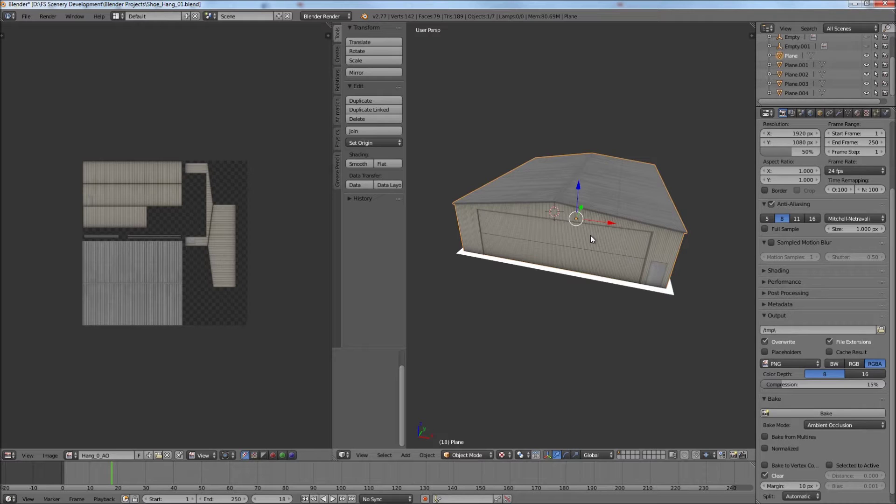
Add a point lamp by the front gable and nudge it along Y
key(shift+a)
mouse_move(584, 234)
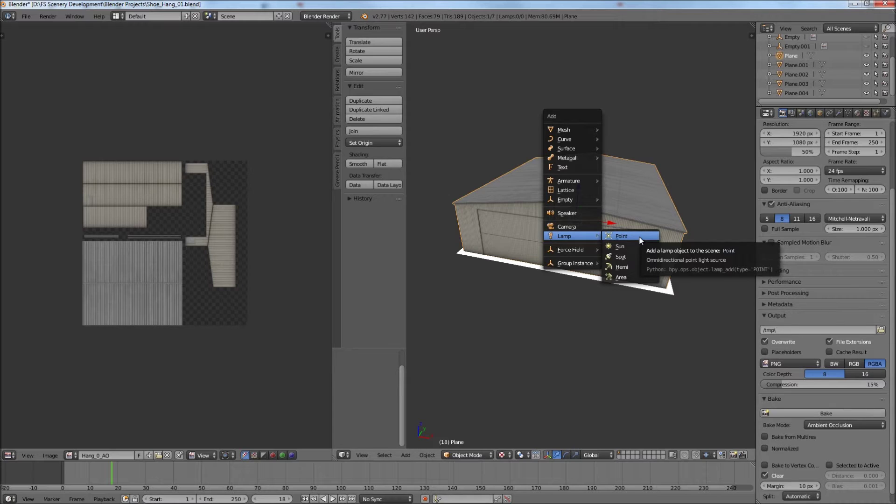
click(640, 238)
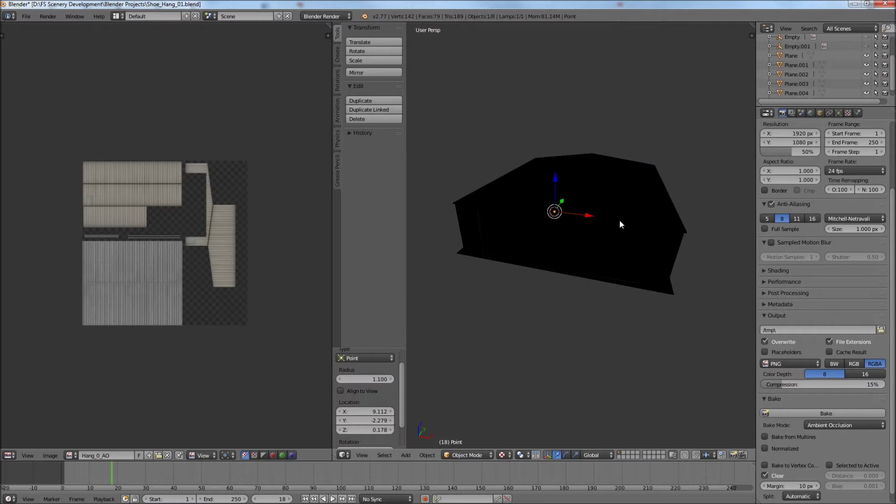
middle_drag(593, 214, 607, 225)
key(g)
key(y)
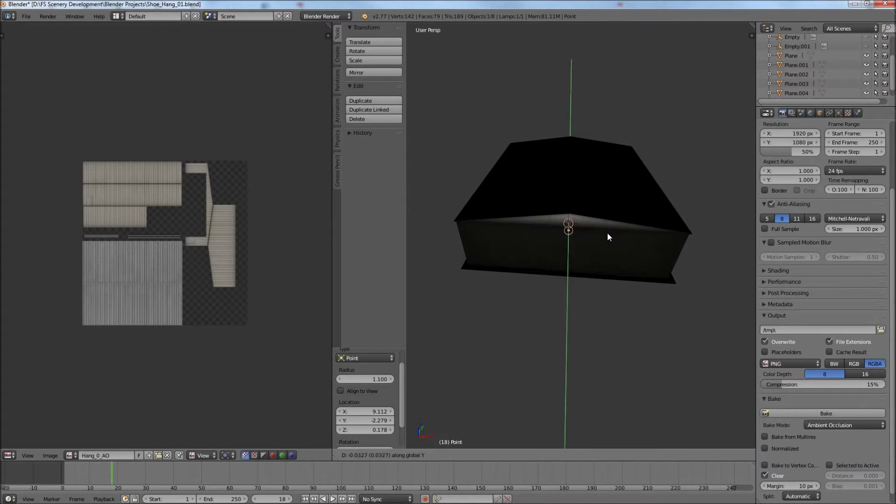
click(609, 236)
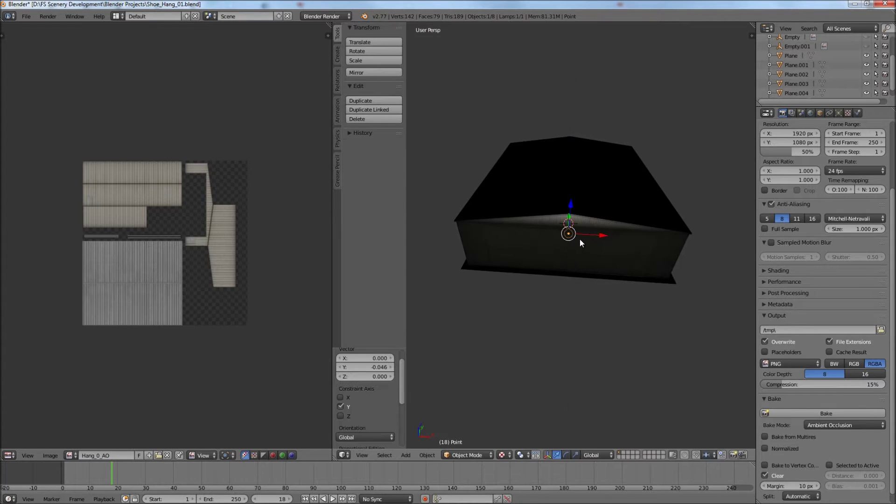
Select the hangar and show its empty Material settings
right_click(579, 240)
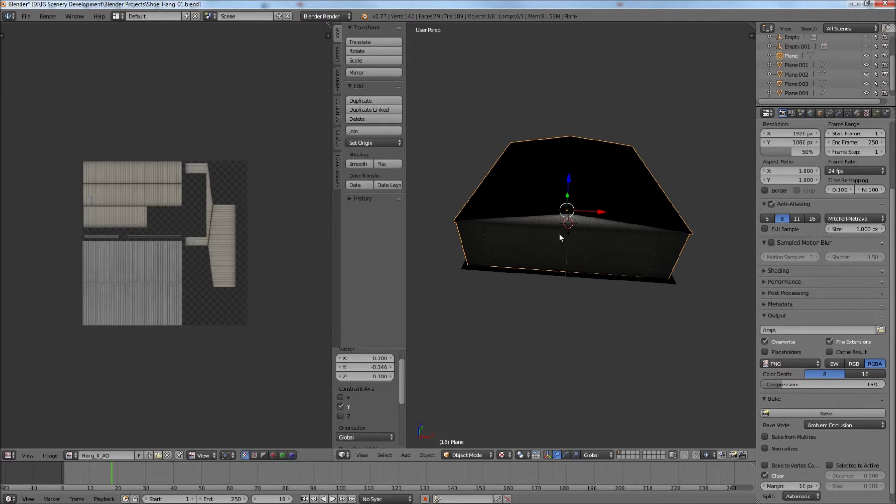
middle_drag(558, 233, 611, 213)
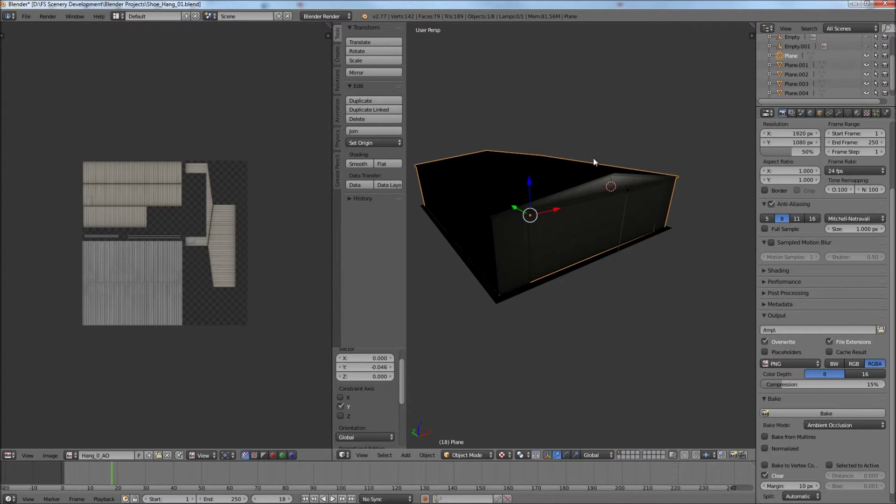
click(857, 113)
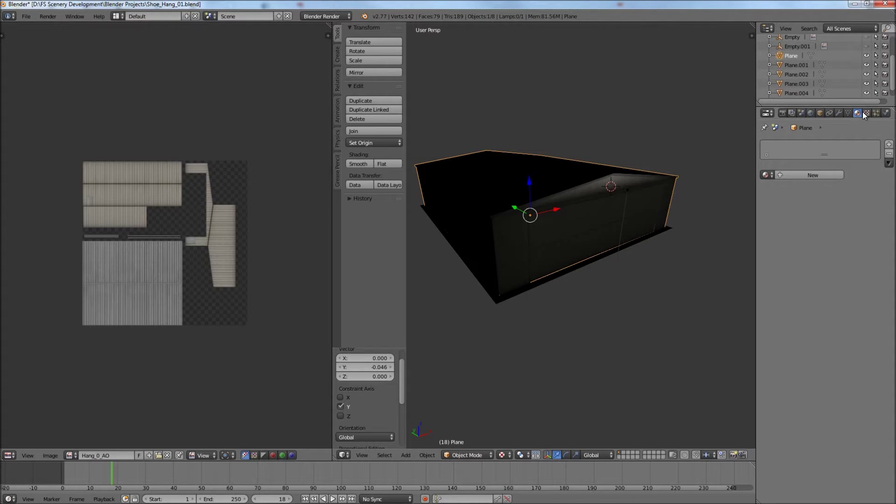
Create a new material with a red diffuse colour, then return to Edit Mode
click(812, 178)
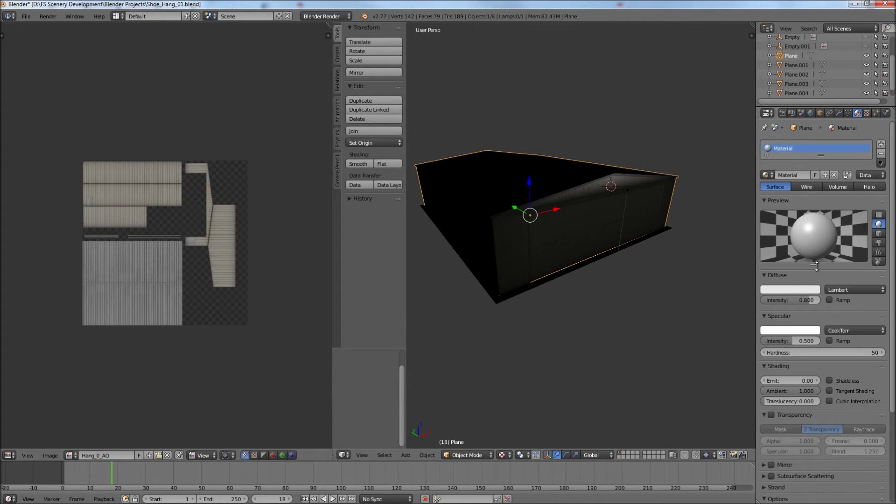
click(807, 291)
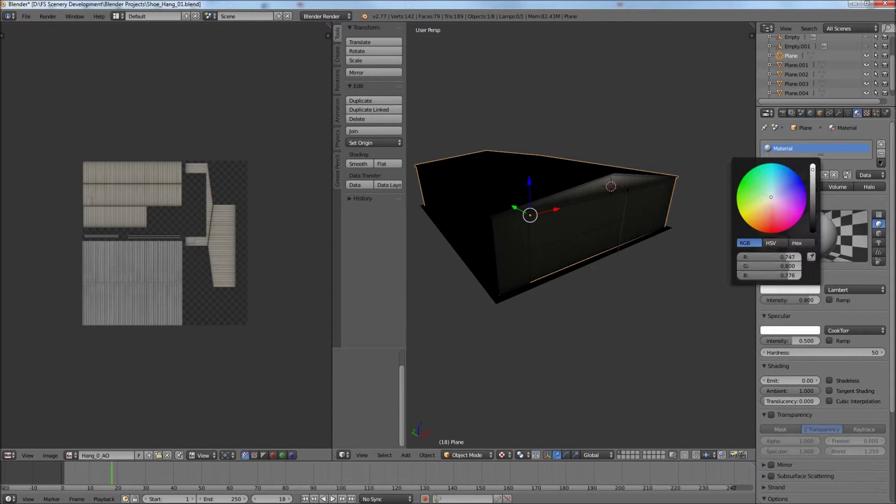
click(770, 219)
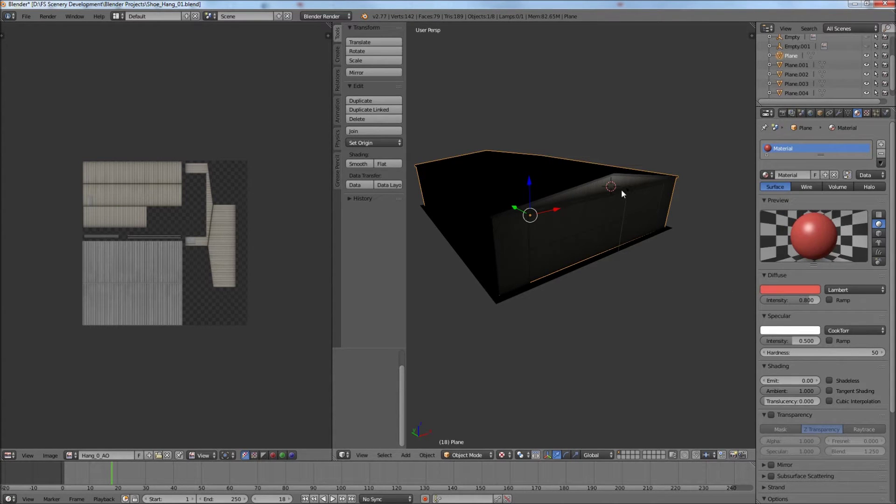
key(Tab)
middle_drag(602, 194, 581, 205)
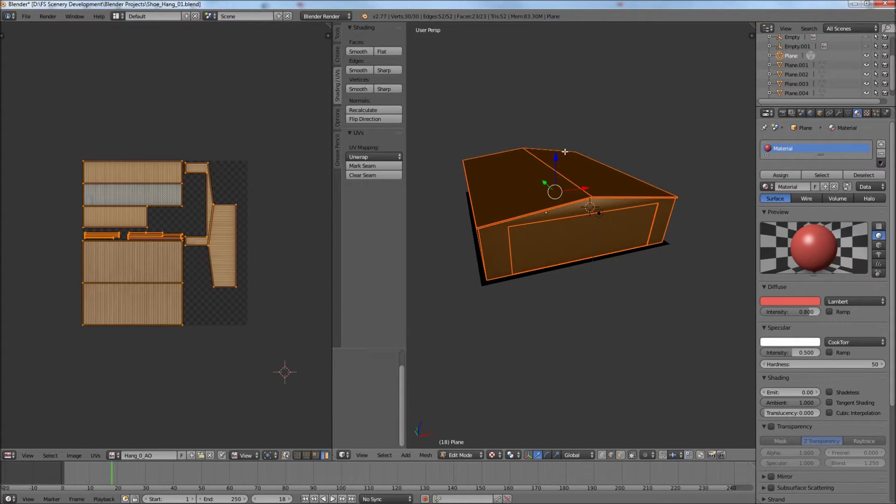
right_click(527, 194)
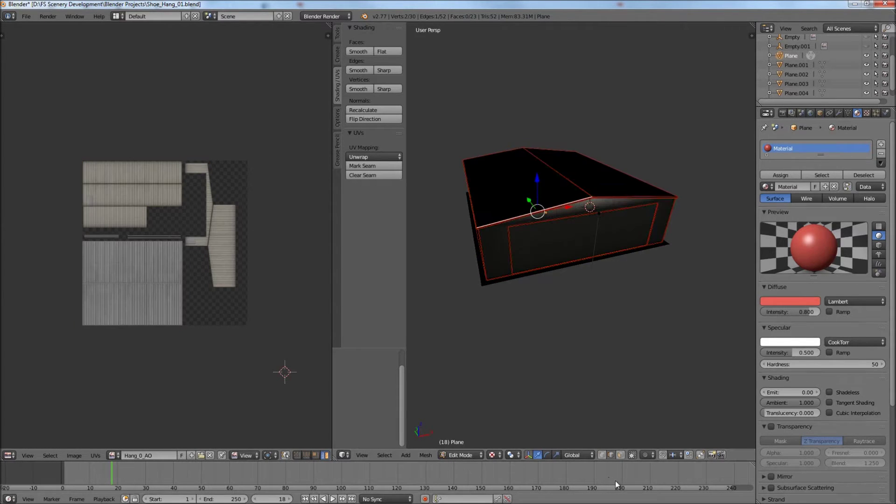
click(621, 455)
right_click(539, 187)
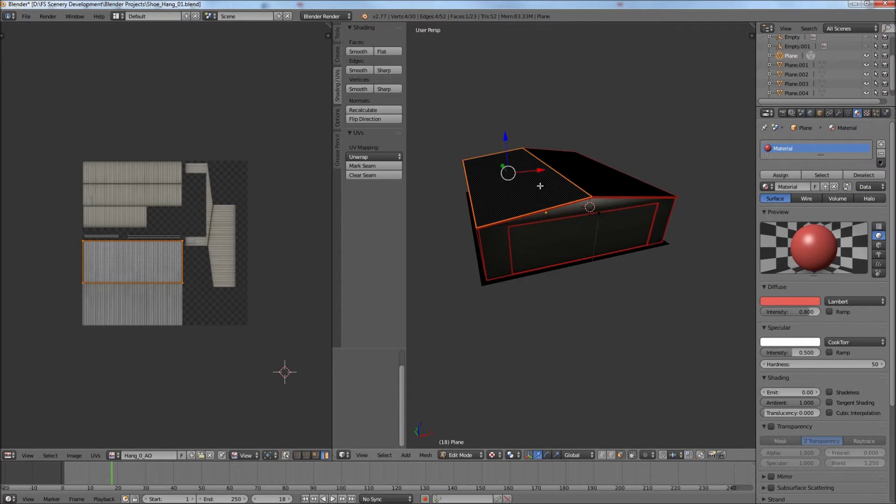
middle_drag(567, 199, 537, 186)
right_click(534, 180)
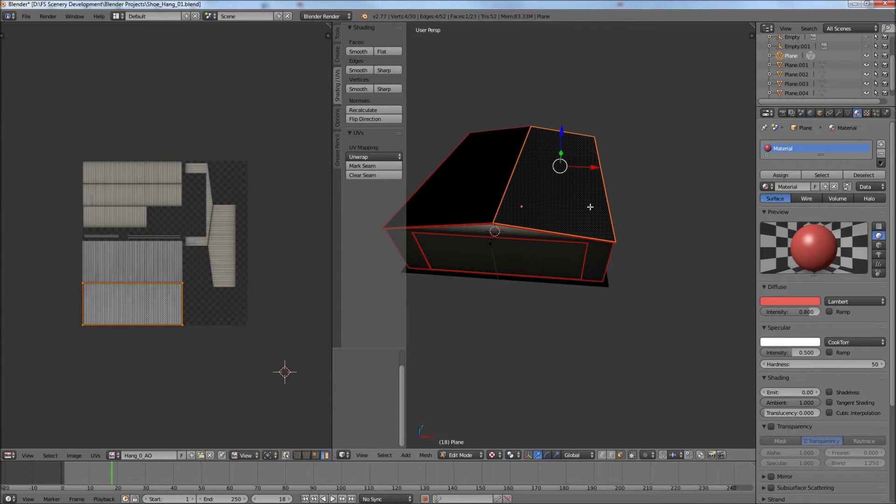
middle_drag(587, 208, 522, 191)
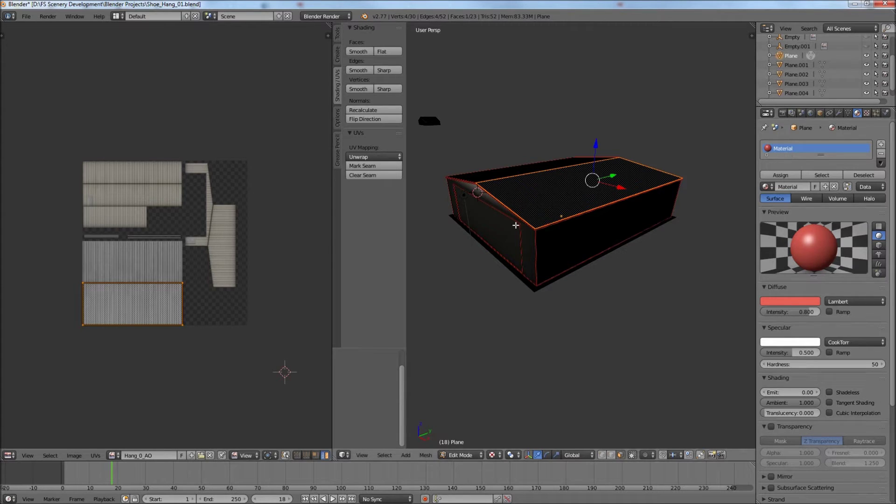
middle_drag(516, 225, 559, 208)
scroll(559, 207, up, 2)
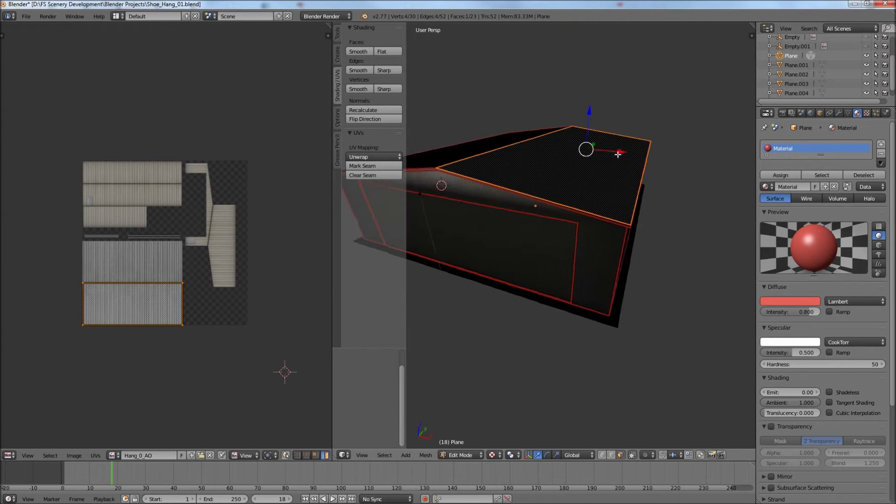
scroll(615, 154, up, 2)
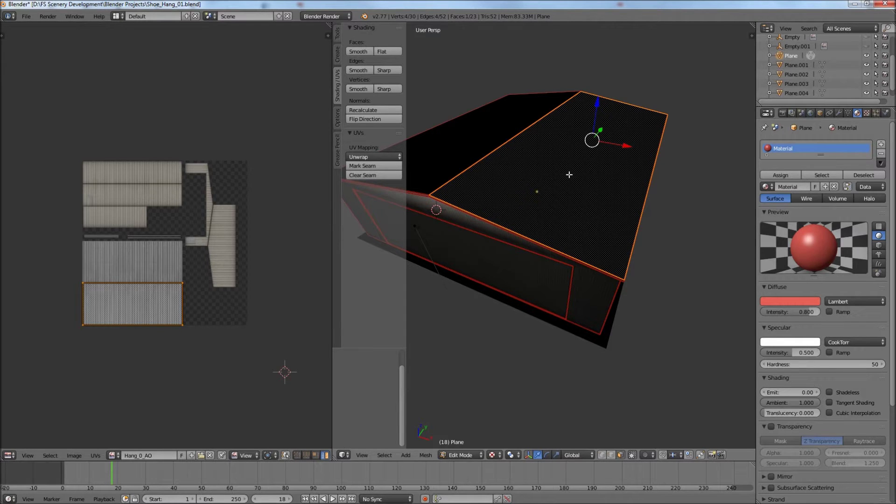
key(shift+g)
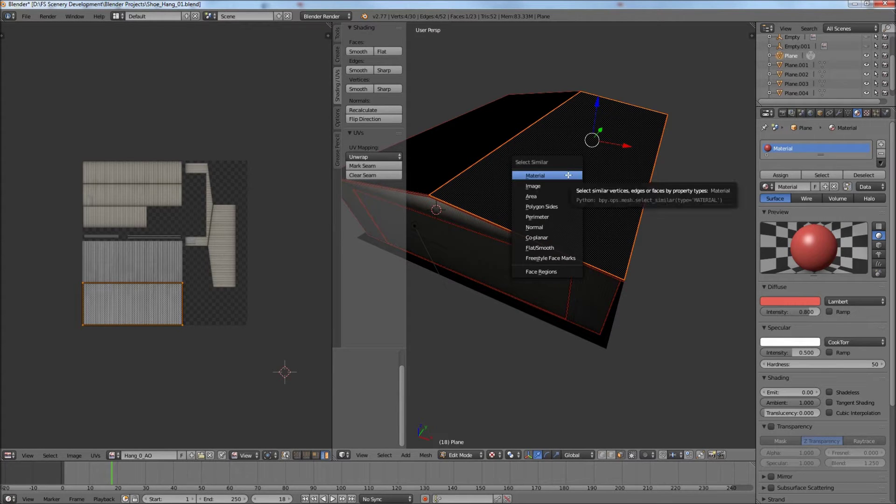
click(542, 187)
middle_drag(540, 190, 566, 200)
scroll(517, 214, up, 3)
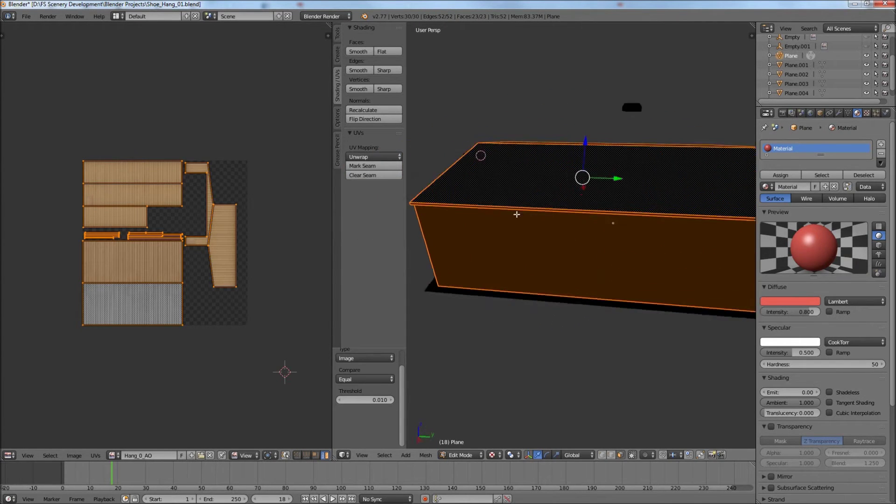
middle_drag(516, 214, 333, 249)
scroll(480, 218, down, 5)
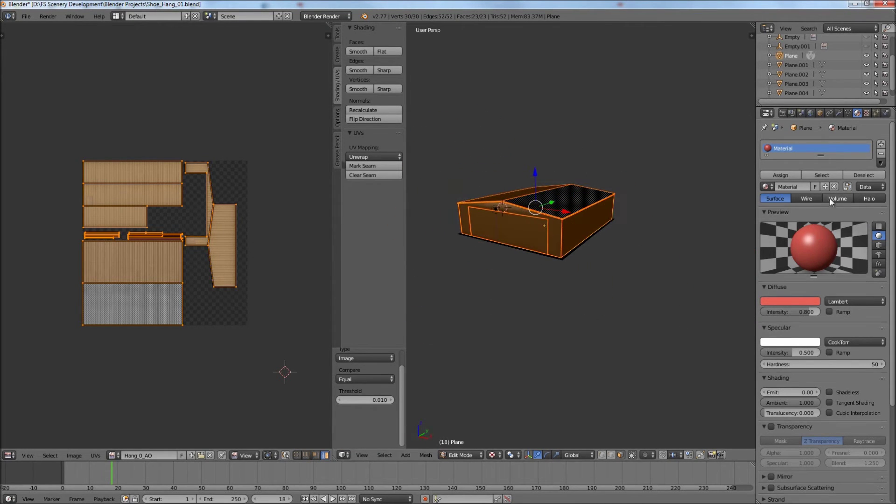
key(Tab)
key(Tab)
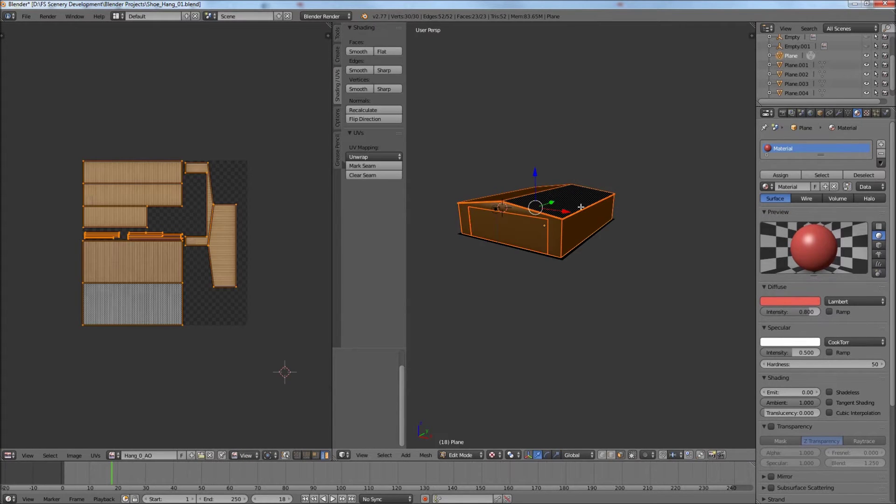
Cycle the viewport shading and switch between Object and Edit Mode while viewing the hangar's front
middle_drag(536, 217, 578, 256)
key(z)
key(z)
middle_drag(570, 300, 591, 280)
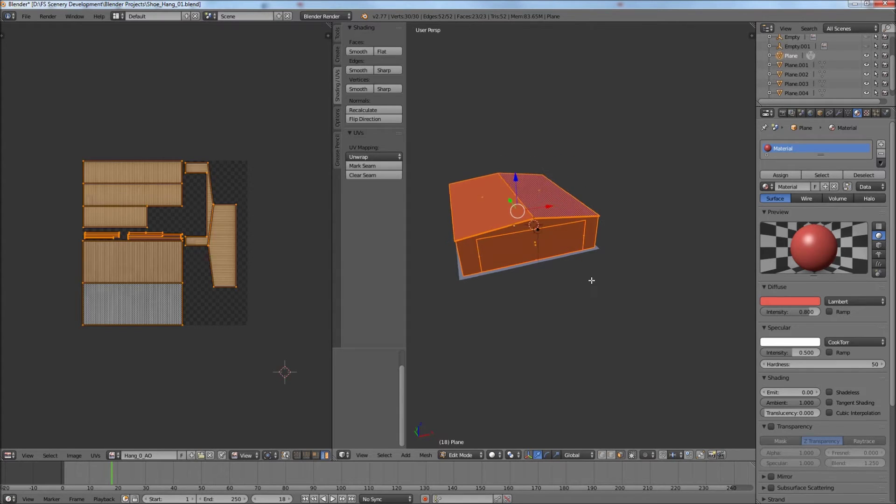
key(Tab)
middle_drag(562, 213, 555, 366)
key(Tab)
scroll(564, 242, up, 1)
ctrl+scroll(564, 243, down, 15)
ctrl+scroll(578, 246, up, 7)
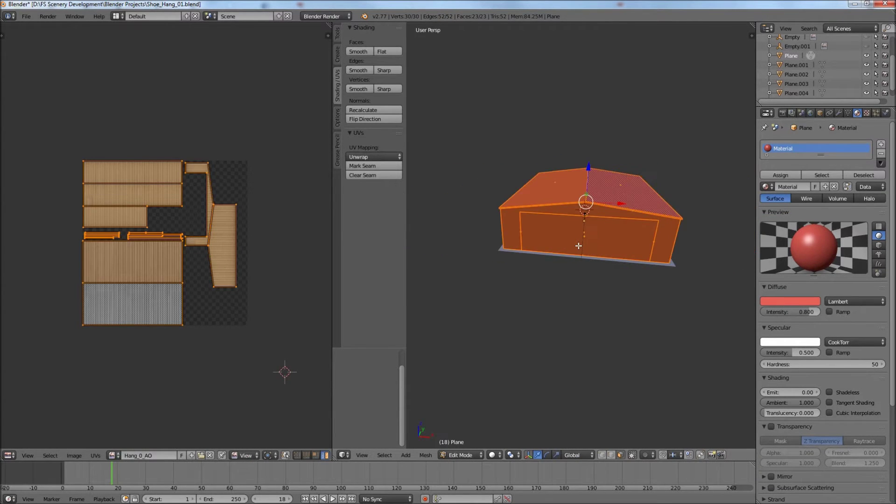
Add a new Image or Movie texture named Texture and browse for its image
click(866, 113)
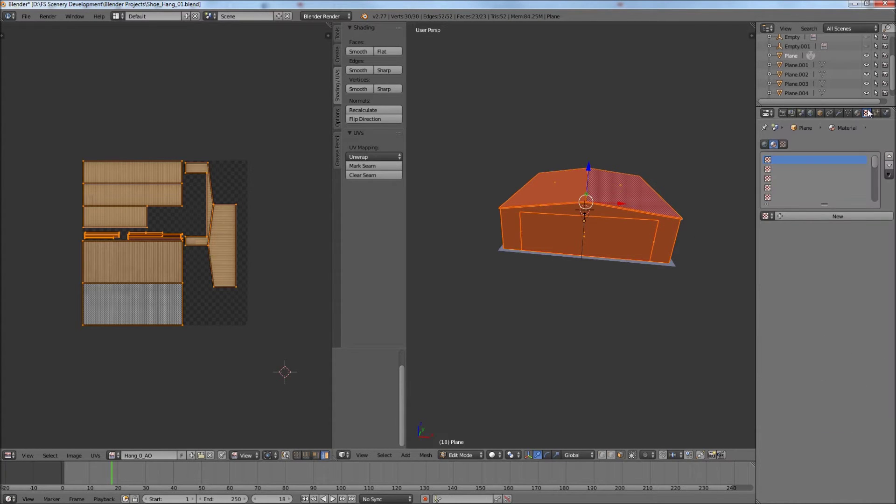
click(816, 215)
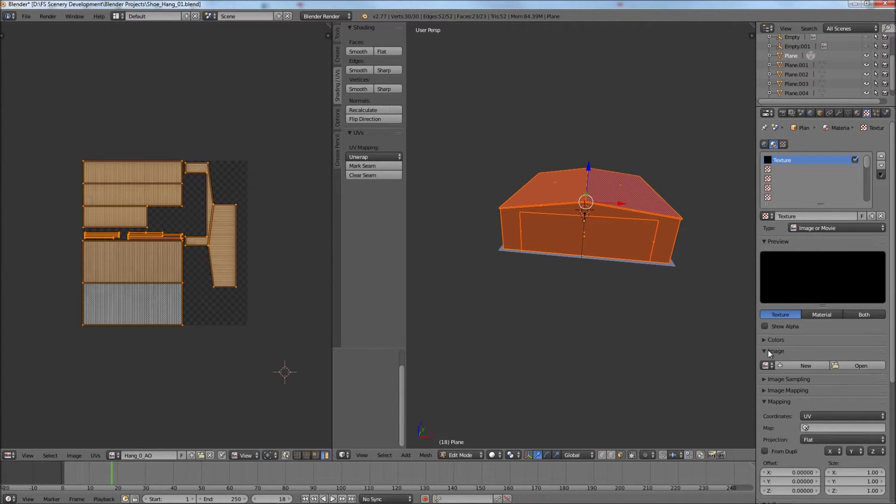
click(828, 228)
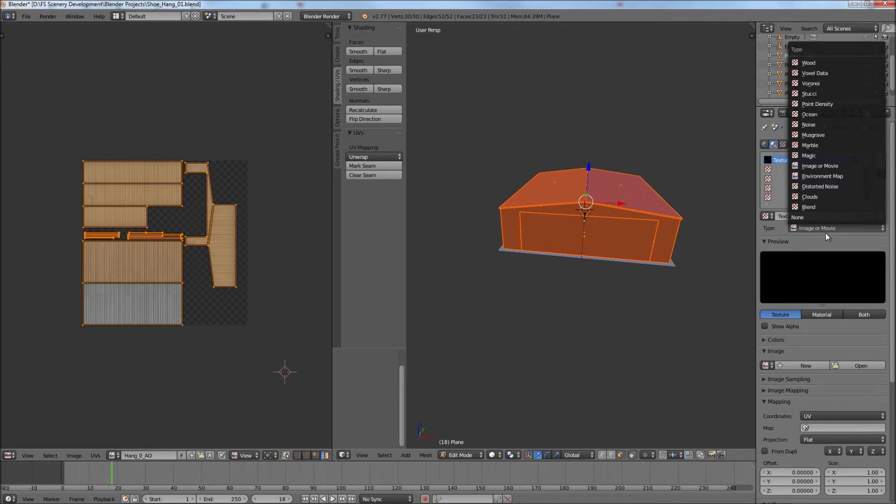
click(809, 227)
click(824, 165)
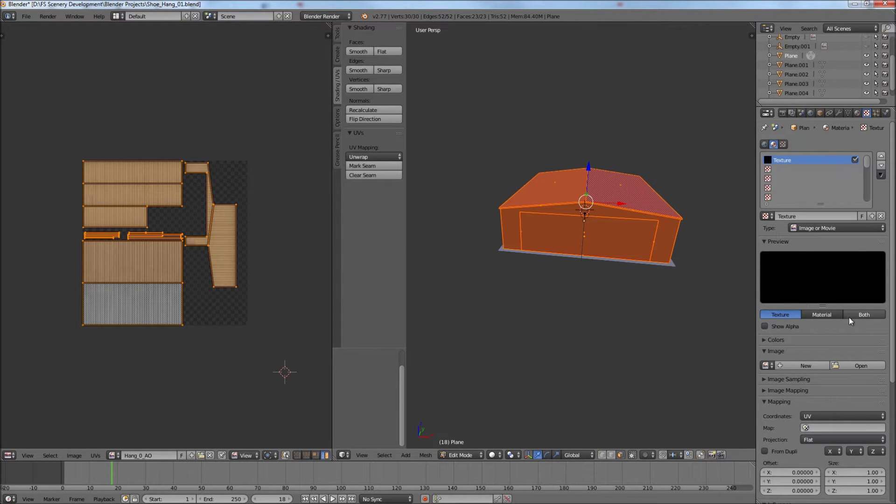
click(856, 367)
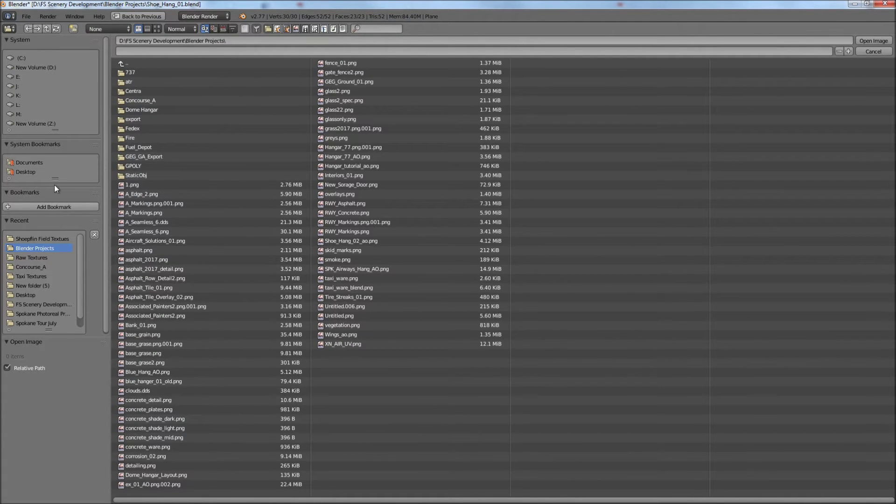
Open the Shoepflin Field Textues folder and load the 4096 x 4096 Hang_01.png
click(52, 238)
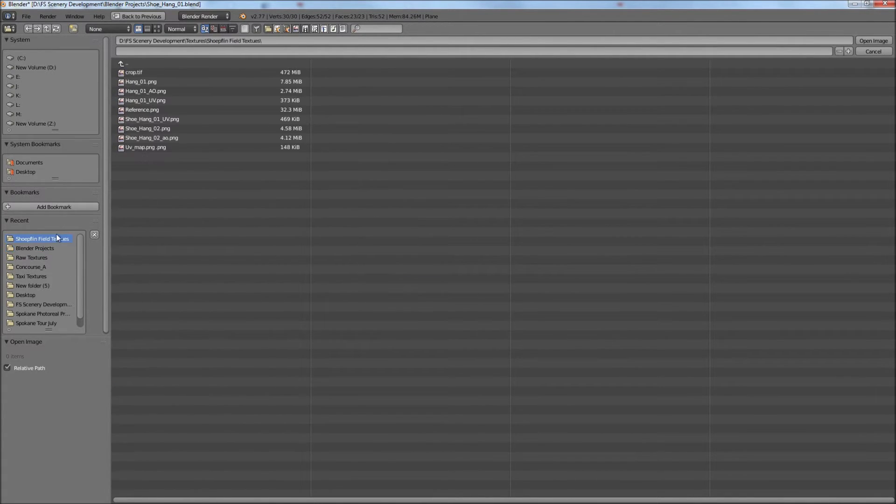
click(196, 82)
double_click(195, 80)
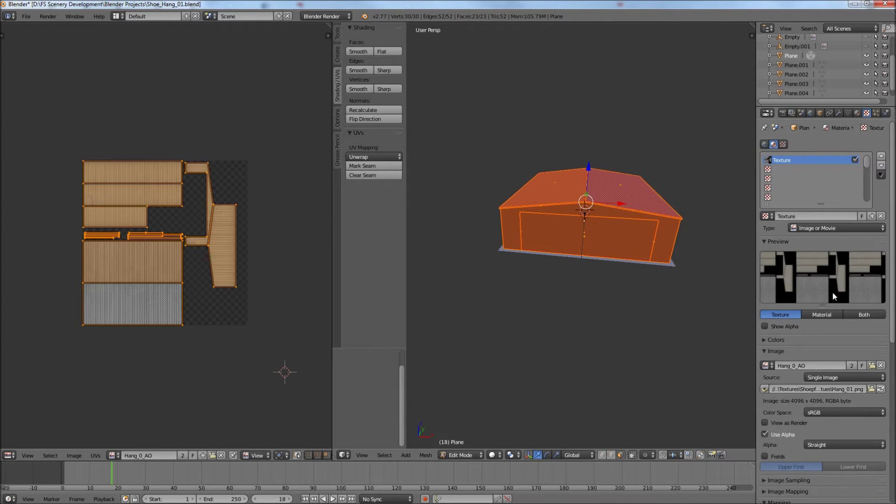
Set the texture's Map to UVMap and keep Coordinates on UV with flat projection
scroll(836, 310, down, 7)
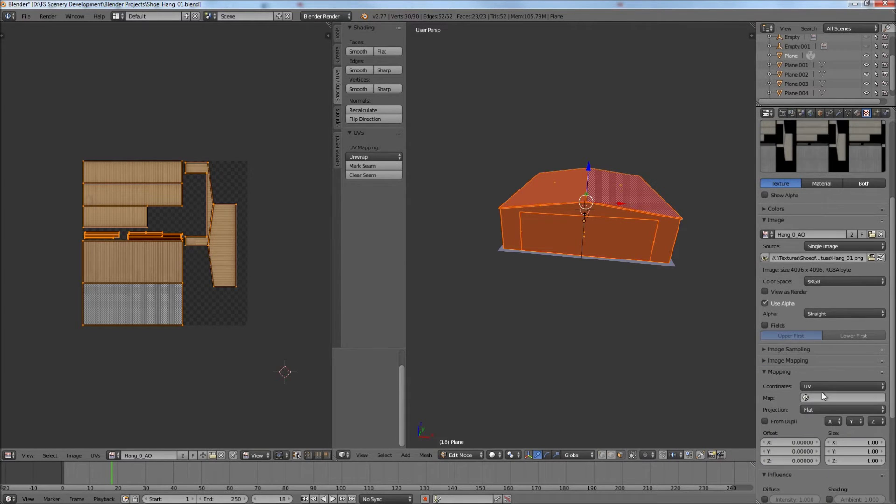
click(822, 397)
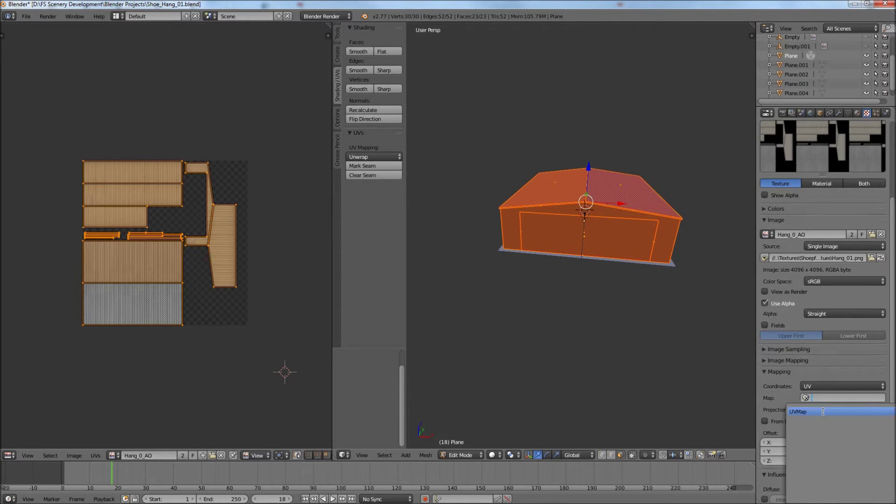
click(823, 412)
click(836, 386)
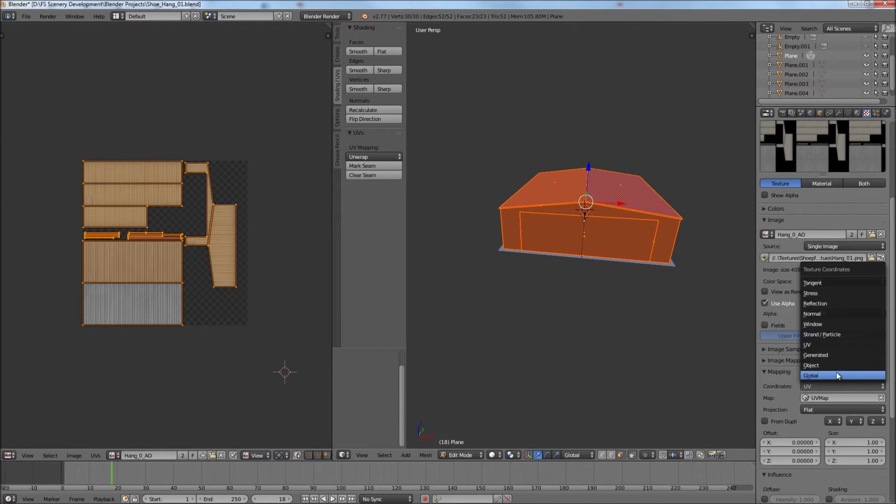
click(818, 344)
click(827, 385)
click(829, 345)
middle_drag(554, 204, 740, 344)
scroll(527, 229, up, 3)
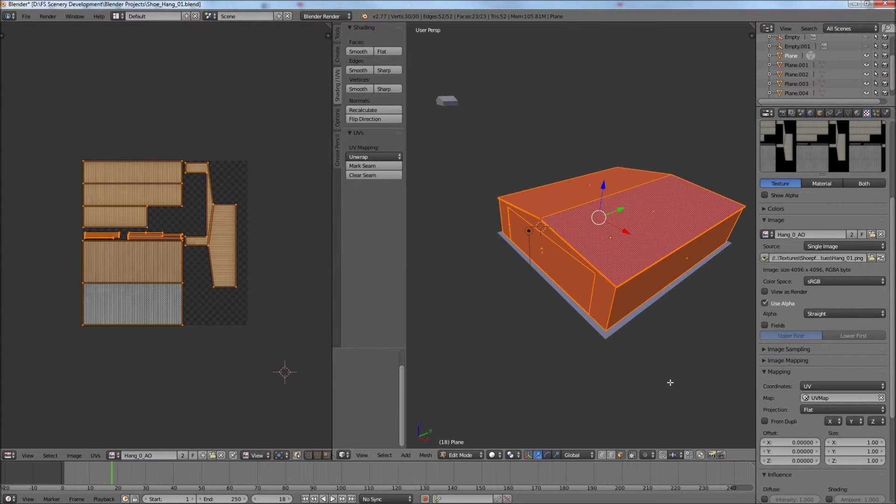
click(821, 386)
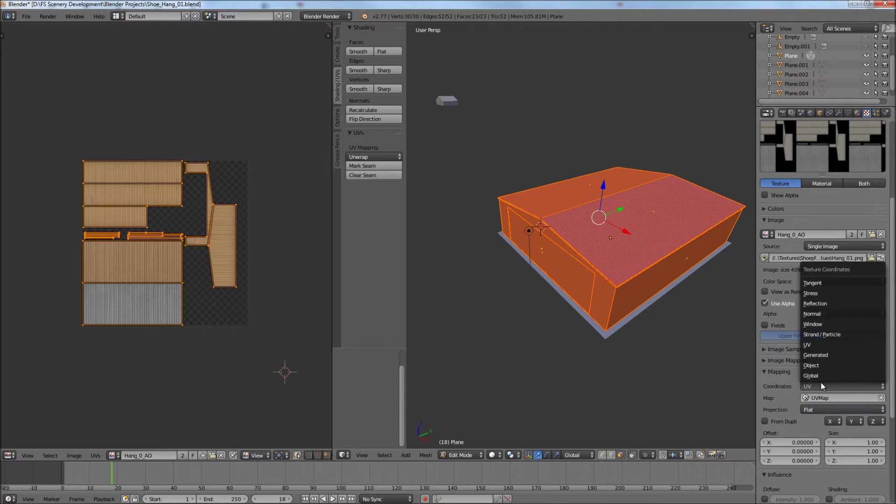
Switch viewport shading to Material, return to Object Mode and select the hangar
middle_drag(654, 323, 668, 313)
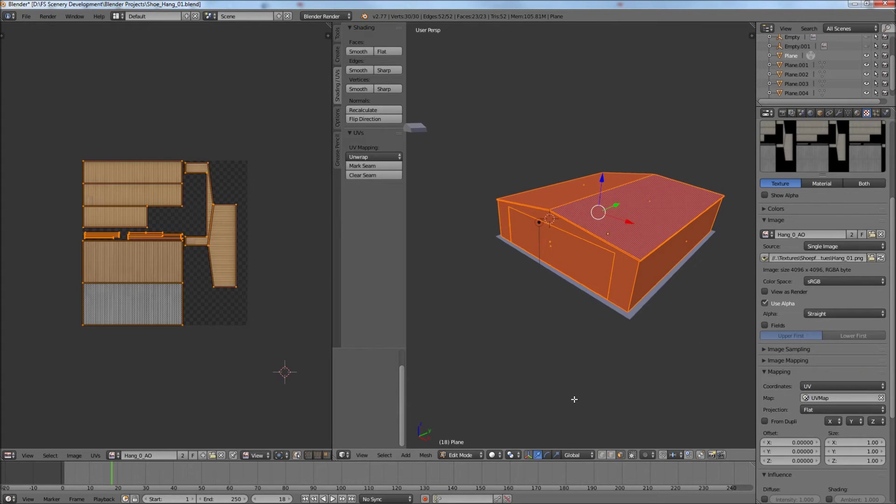
click(490, 455)
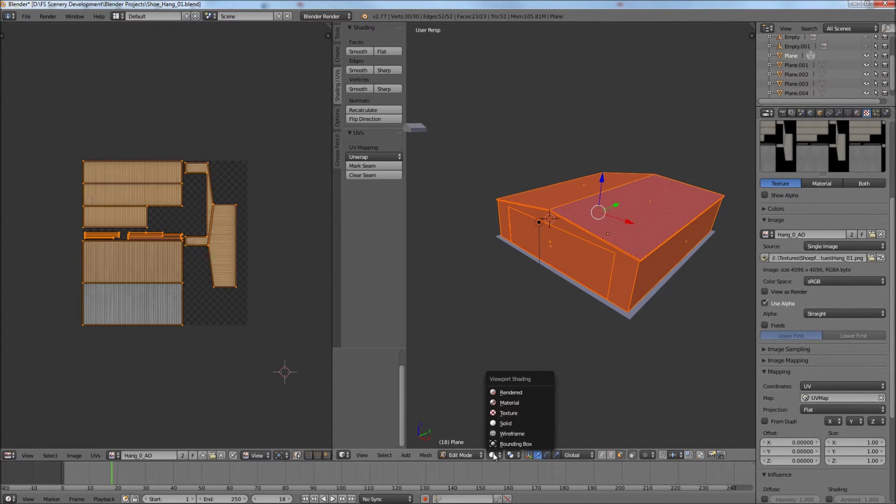
click(531, 404)
key(Tab)
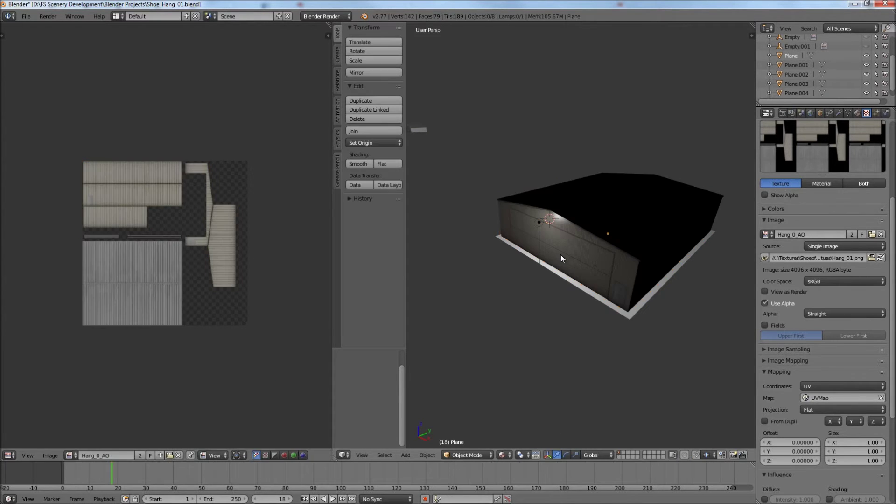
middle_drag(599, 243, 654, 255)
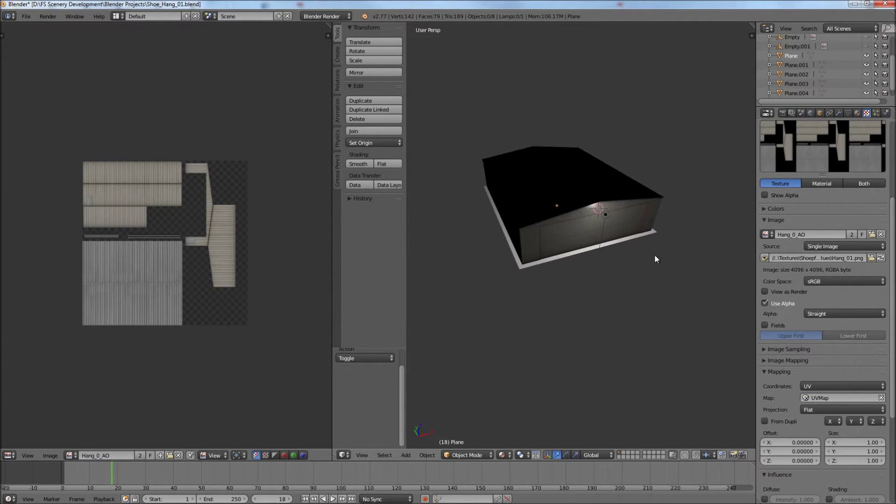
scroll(571, 229, up, 4)
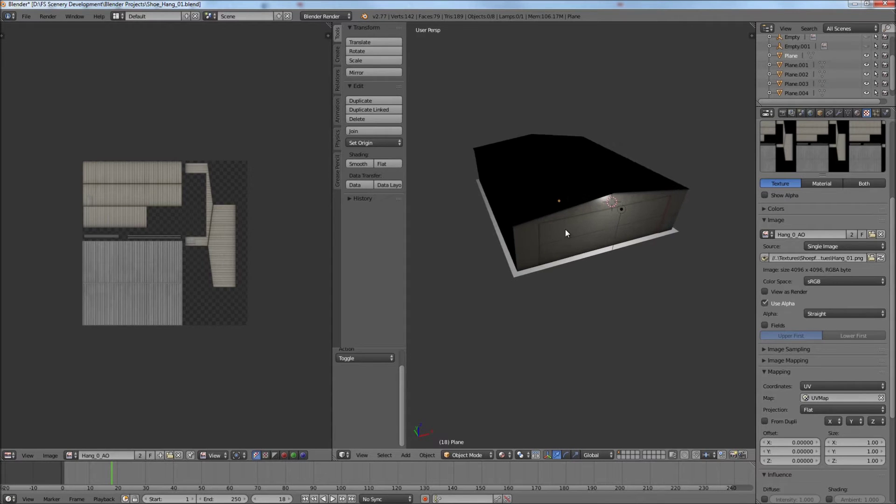
right_click(550, 228)
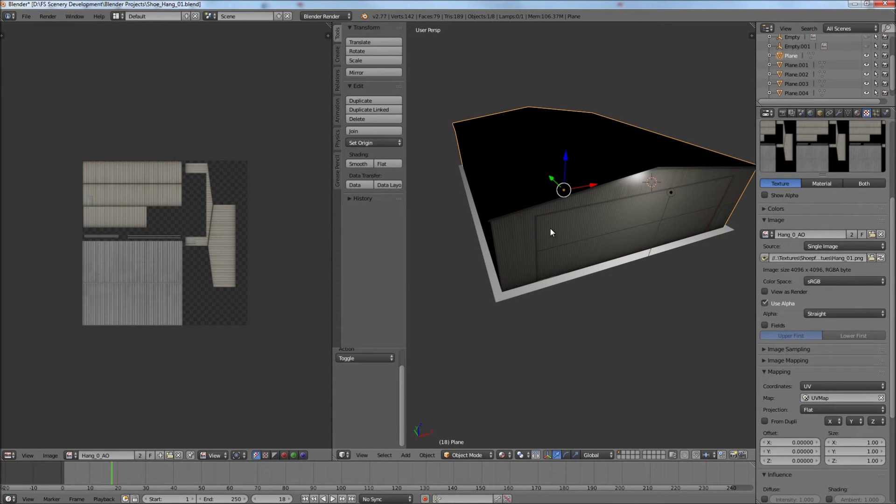
Orbit around the hangar's front and left side, nudging it slightly (X 0.003, Z -0.008)
middle_drag(654, 138, 531, 240)
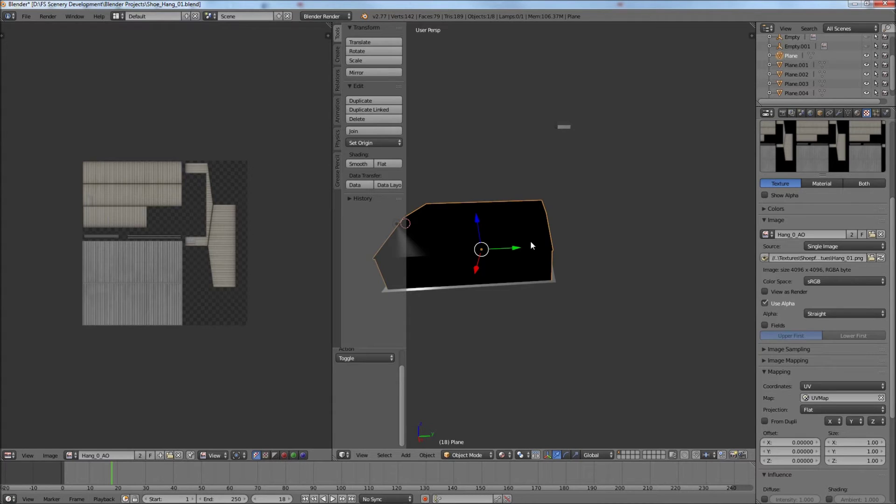
ctrl+scroll(530, 240, down, 7)
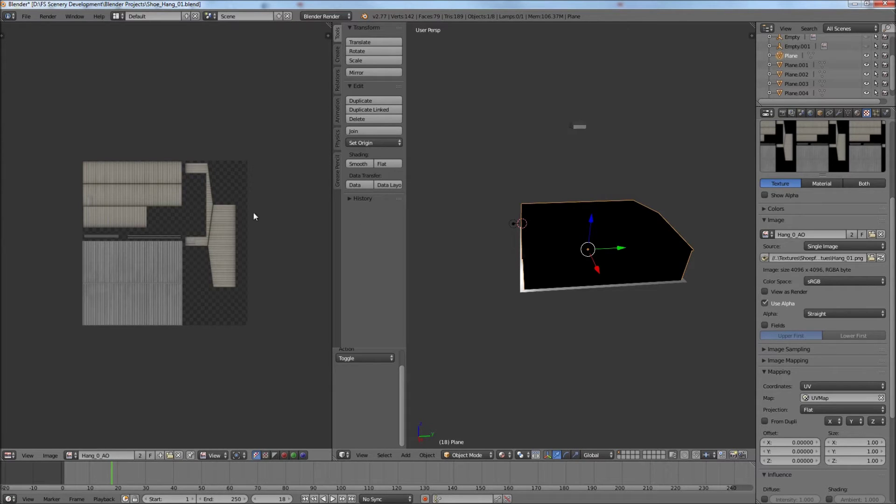
scroll(616, 216, down, 3)
scroll(616, 215, up, 4)
mouse_move(612, 216)
middle_down()
mouse_move(632, 209)
mouse_move(616, 203)
middle_up()
key(shift+a)
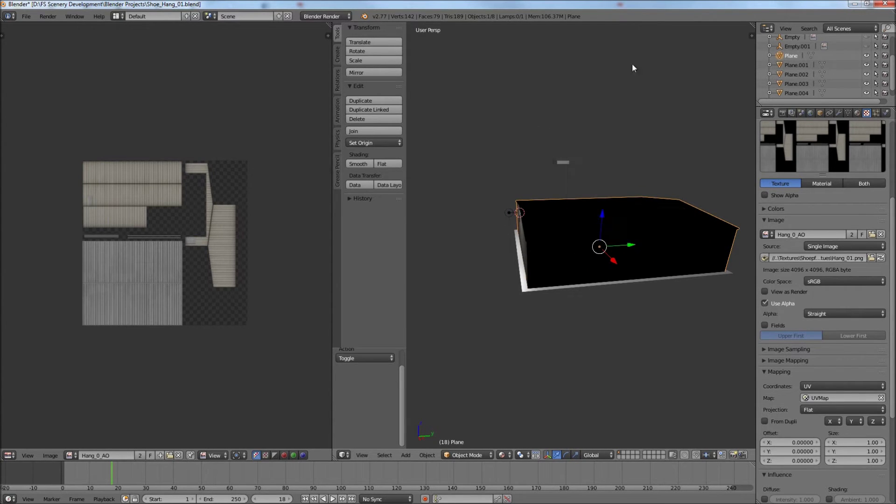
scroll(609, 254, down, 5)
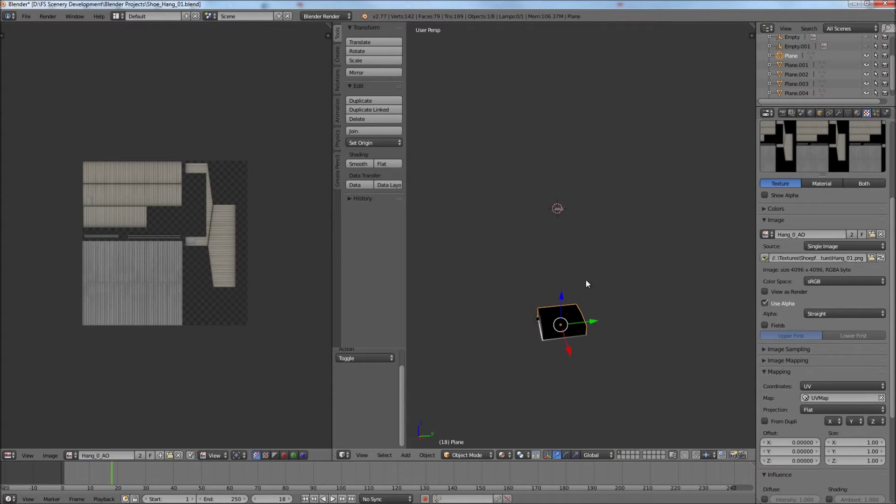
drag(565, 323, 566, 325)
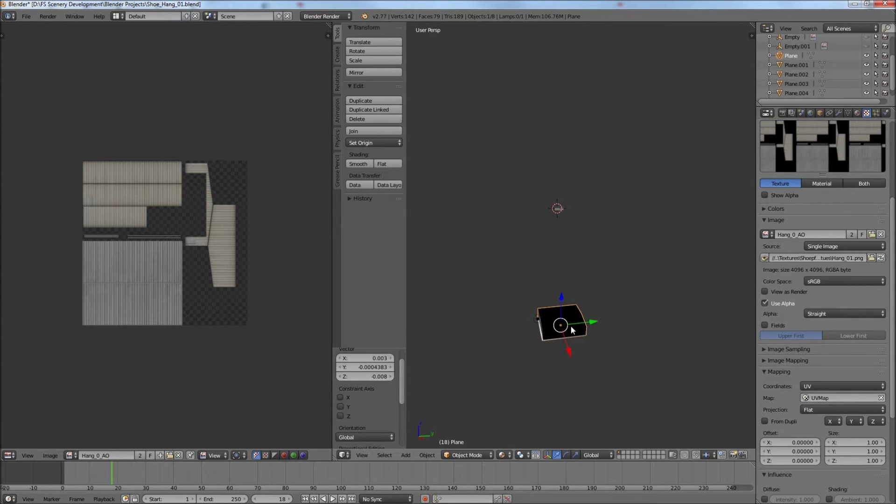
Add a Hemi lamp and shift it along Y
middle_drag(570, 326, 617, 321)
key(shift+a)
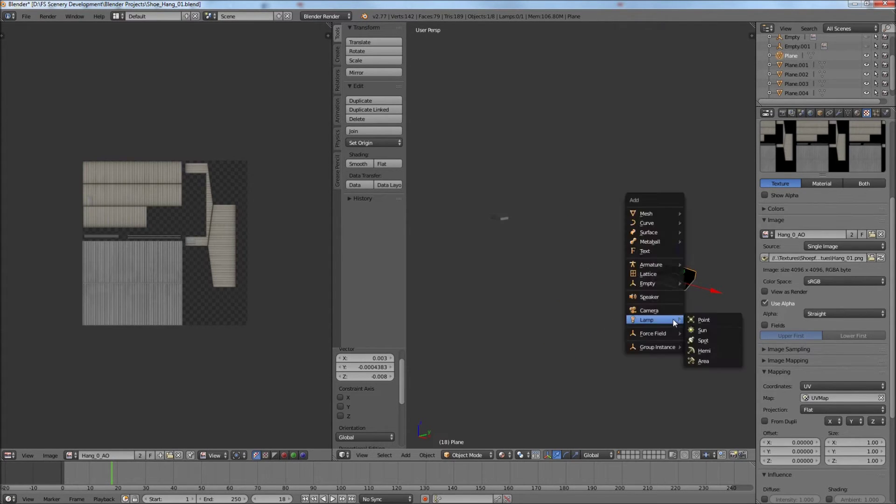
click(714, 352)
middle_drag(684, 321, 668, 321)
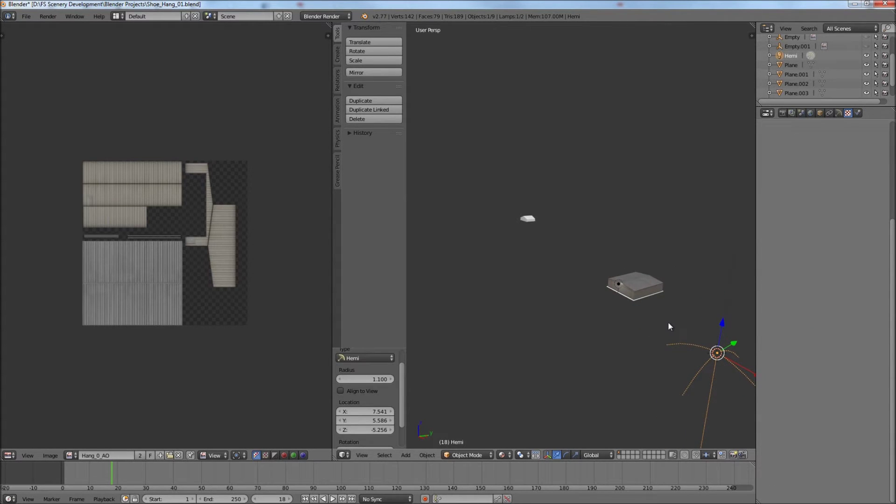
key(g)
key(y)
click(583, 366)
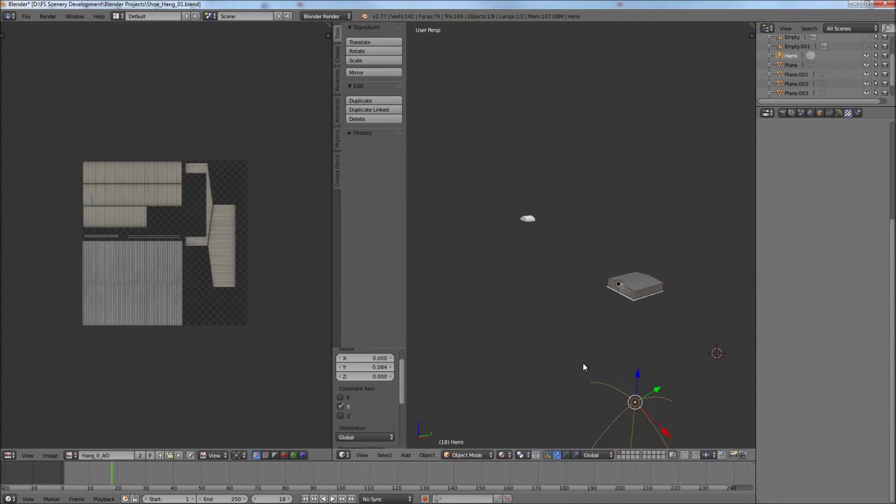
Raise the Hemi lamp 5.314 along Z above the hangar
key(g)
key(z)
click(614, 212)
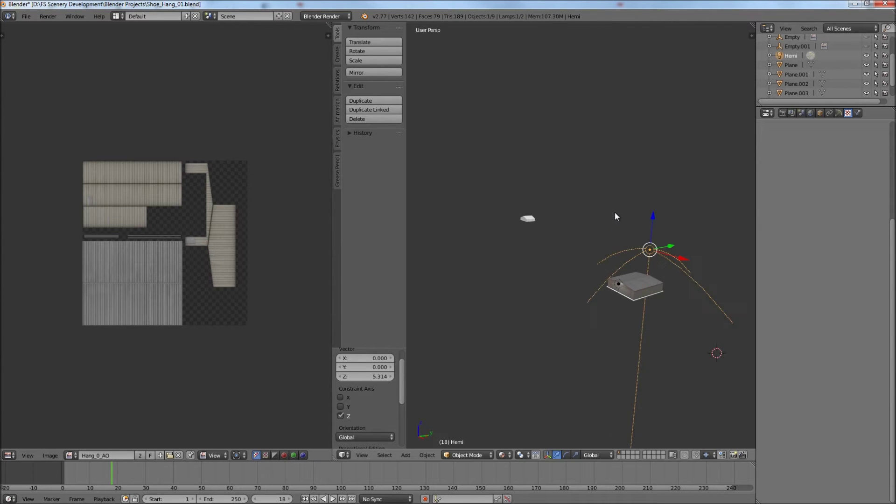
middle_drag(614, 214, 663, 273)
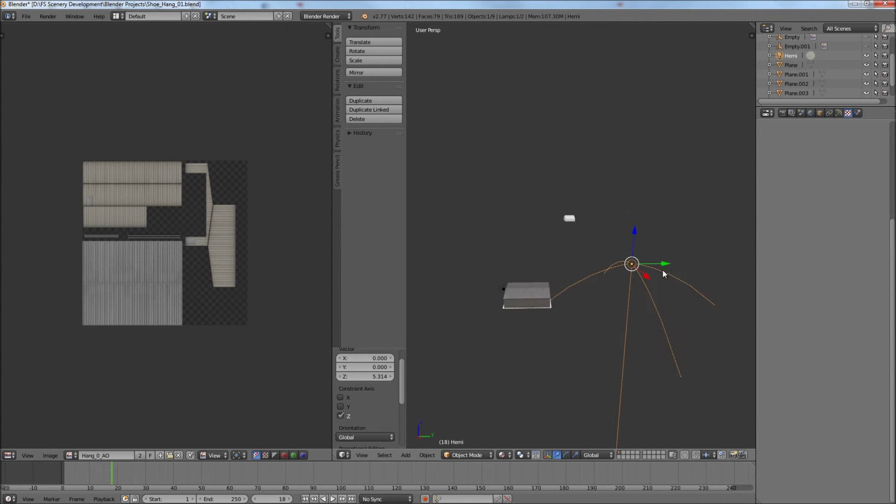
middle_drag(601, 285, 595, 314)
scroll(600, 328, up, 3)
scroll(445, 321, up, 3)
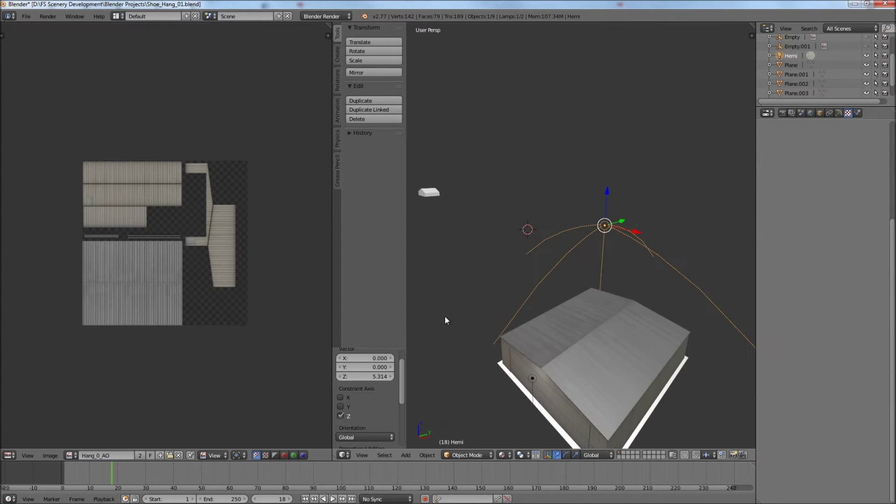
Lower the Hemi lamp's energy to about 0.18 and view the model in Material shading
click(839, 114)
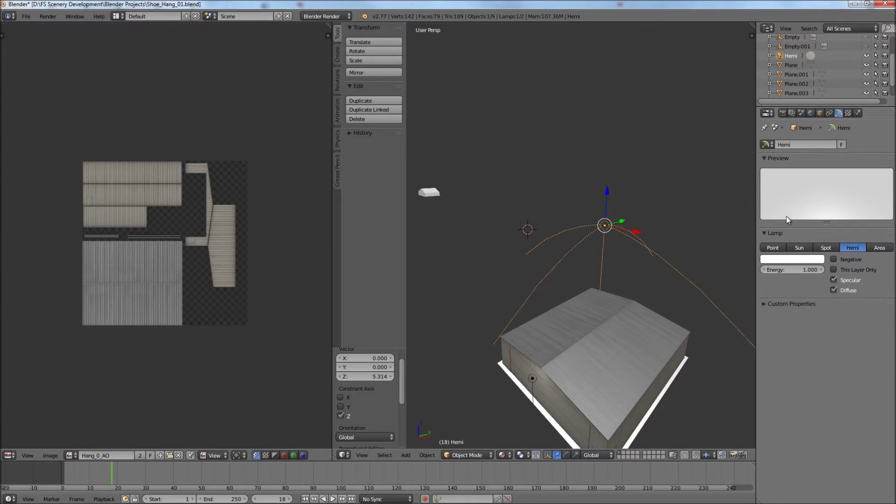
drag(766, 271, 747, 271)
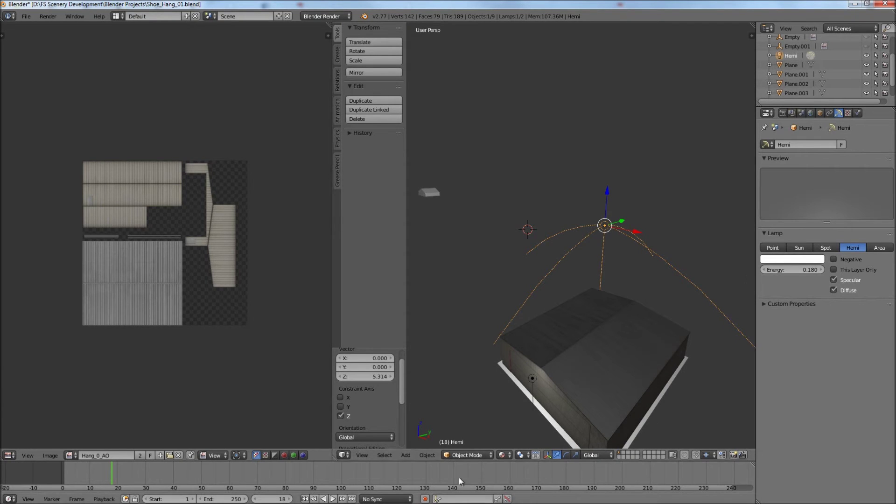
click(510, 455)
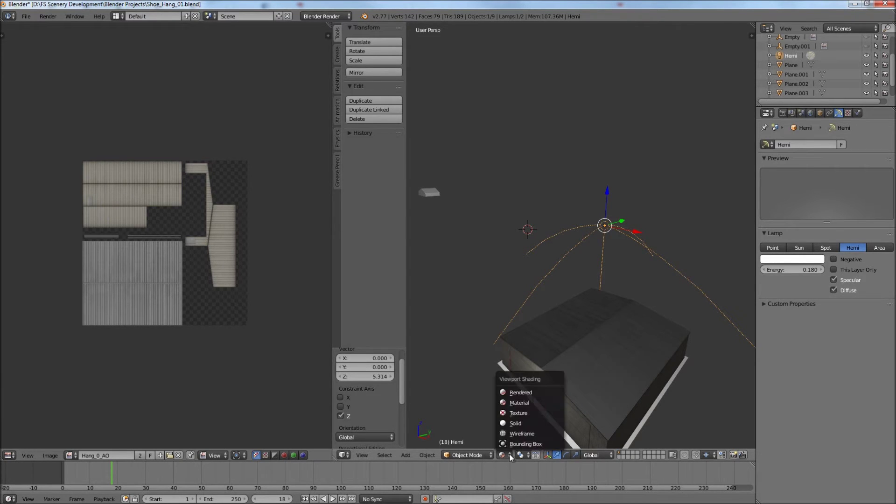
click(522, 402)
Drop the Hemi energy to 0.040 and select the Point lamp by the lit gable
middle_drag(723, 231, 640, 239)
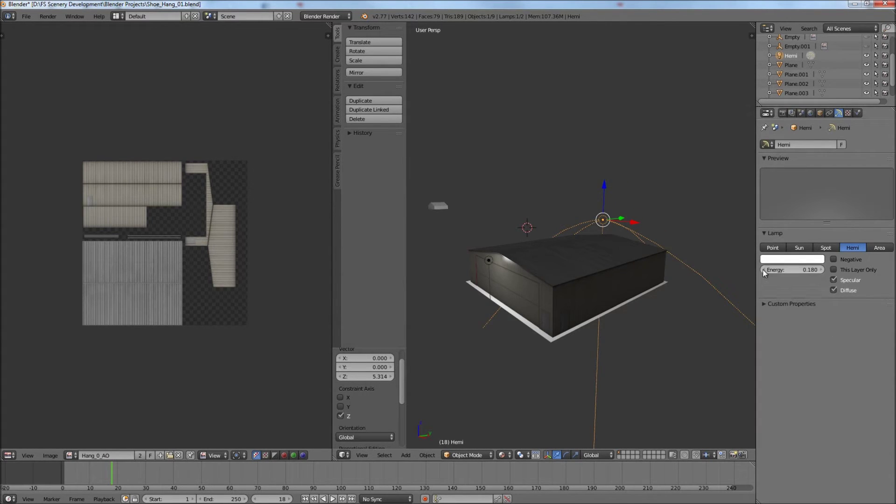
drag(763, 271, 757, 270)
middle_drag(627, 293, 588, 284)
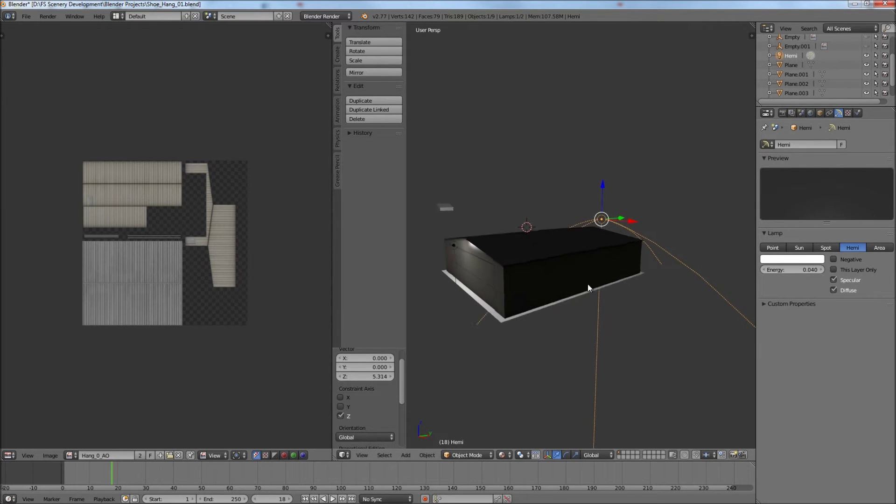
scroll(589, 284, up, 2)
scroll(592, 273, up, 1)
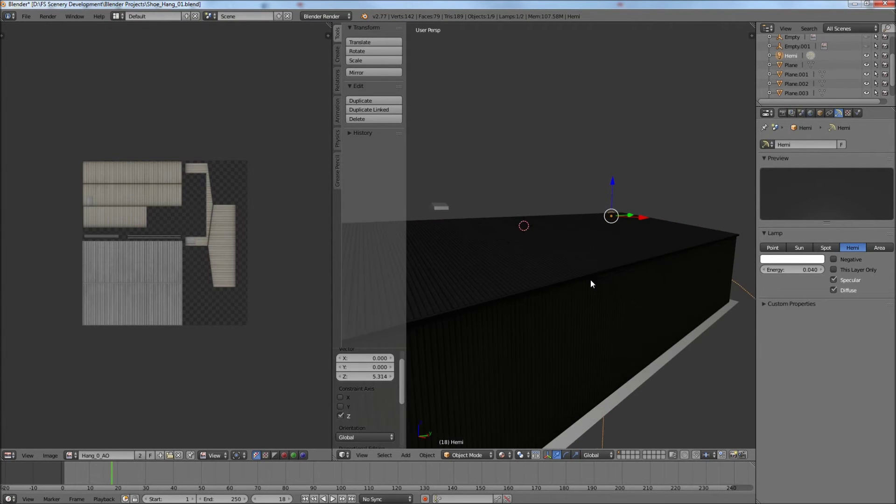
middle_drag(590, 279, 596, 279)
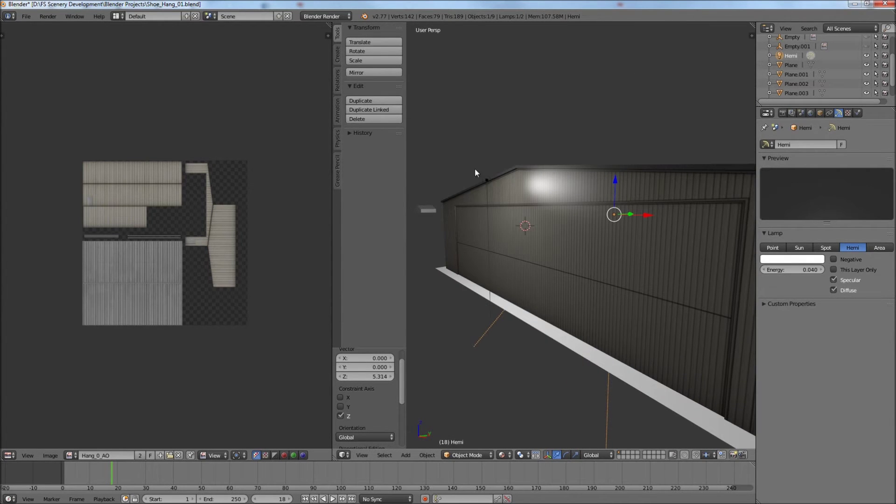
right_click(491, 180)
middle_drag(578, 217, 596, 219)
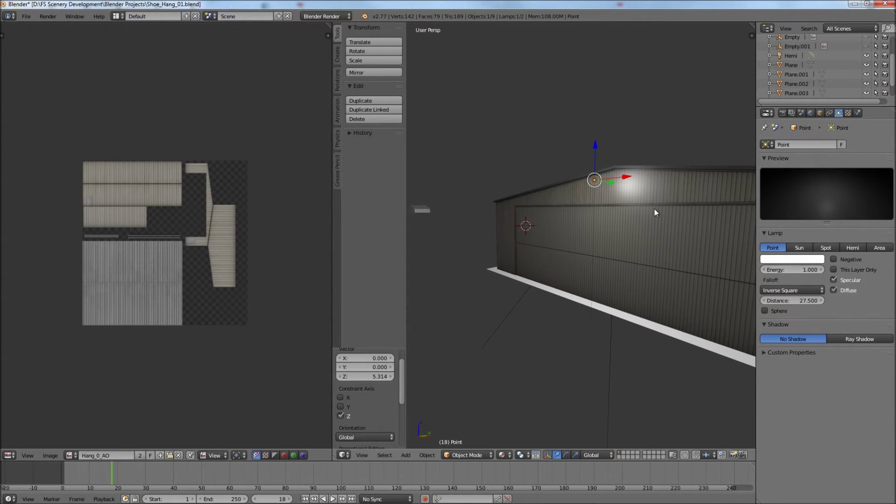
Disable Specular on the Point lamp, leaving only Diffuse lighting
middle_drag(654, 208, 645, 206)
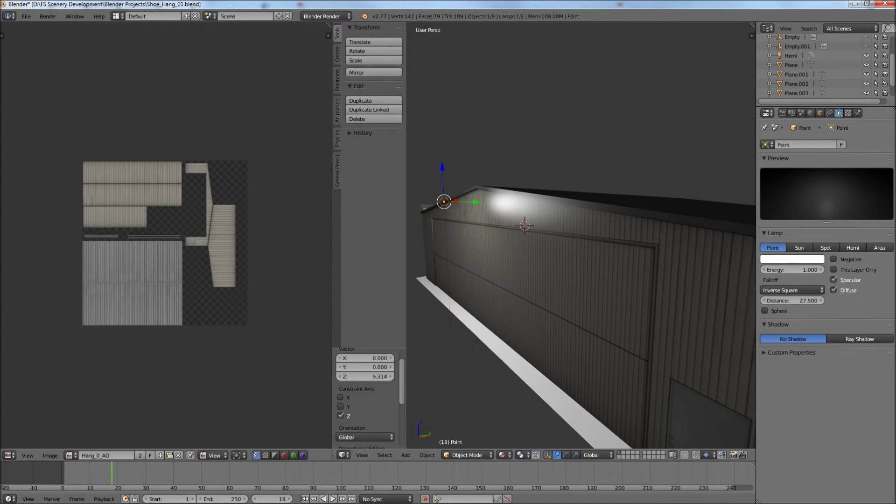
scroll(651, 225, down, 8)
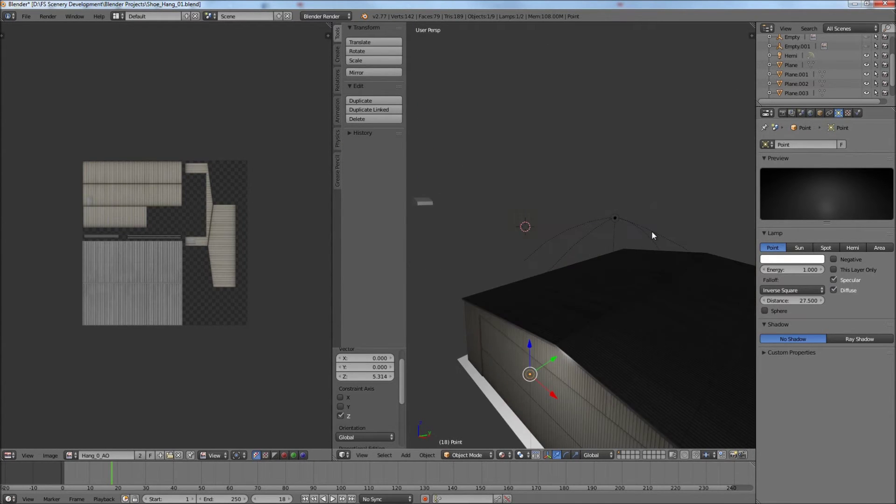
middle_drag(652, 235, 628, 195)
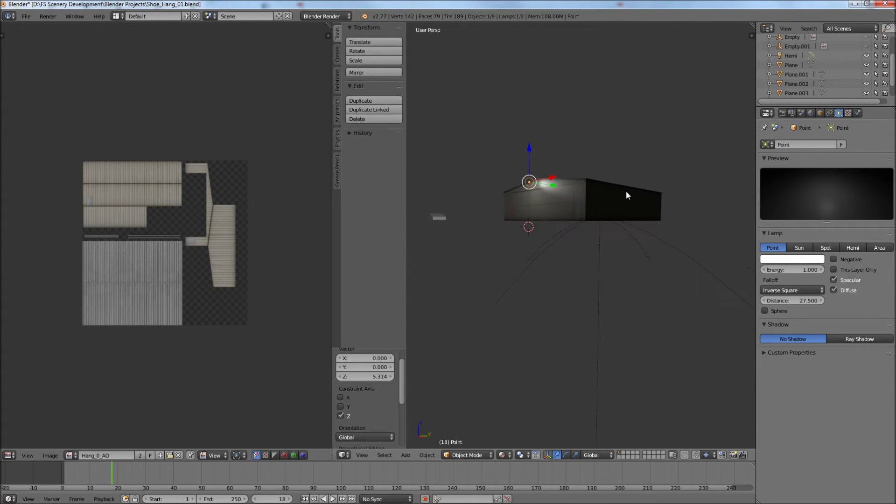
scroll(627, 195, up, 4)
scroll(626, 191, down, 6)
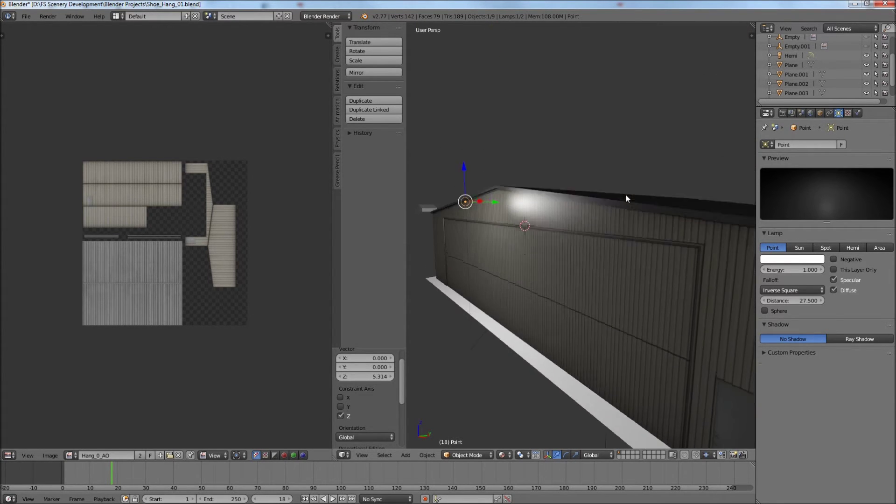
middle_drag(622, 200, 591, 225)
scroll(592, 225, up, 4)
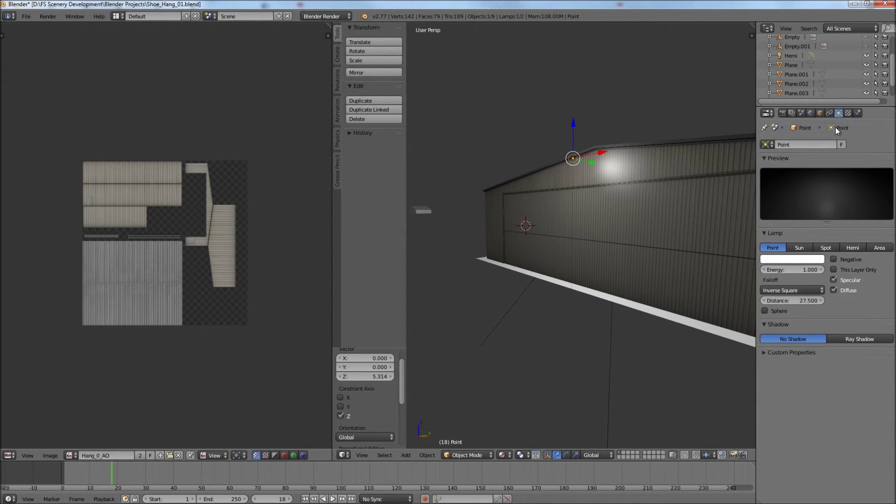
click(834, 280)
scroll(590, 180, down, 5)
Select the Hemi lamp, disable its Specular too, and reselect the Point lamp
right_click(576, 230)
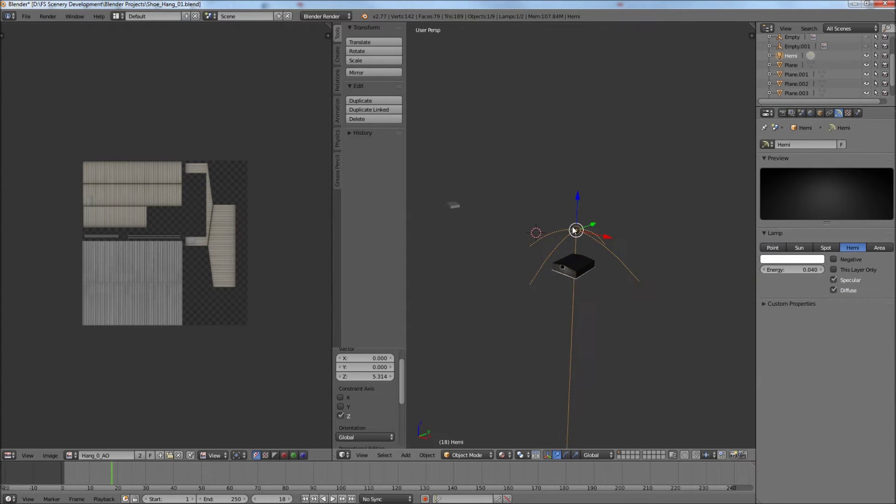
scroll(596, 270, up, 3)
mouse_move(586, 269)
middle_down()
mouse_move(578, 297)
mouse_move(594, 331)
mouse_move(628, 325)
mouse_move(585, 265)
middle_up()
click(833, 279)
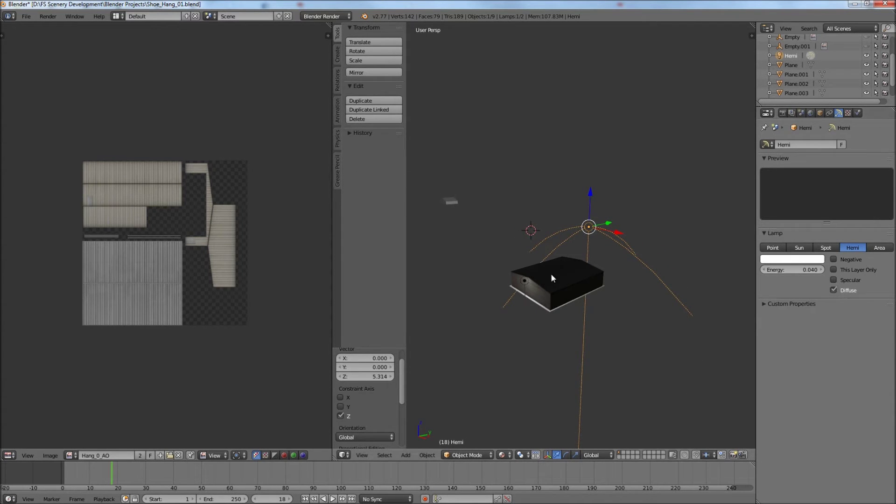
scroll(514, 288, up, 6)
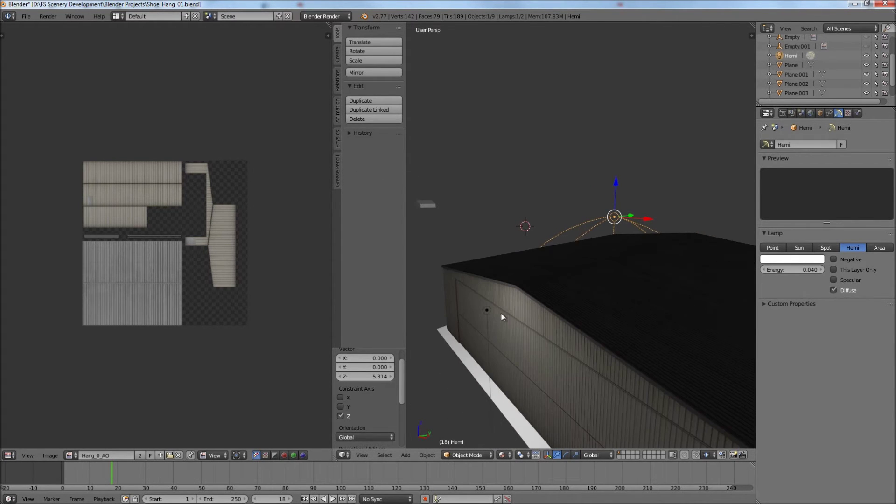
right_click(497, 311)
Tint the Point lamp colour slightly warm off-white (R 1.000, G 0.922, B 0.779)
middle_drag(501, 306, 509, 295)
scroll(510, 294, down, 4)
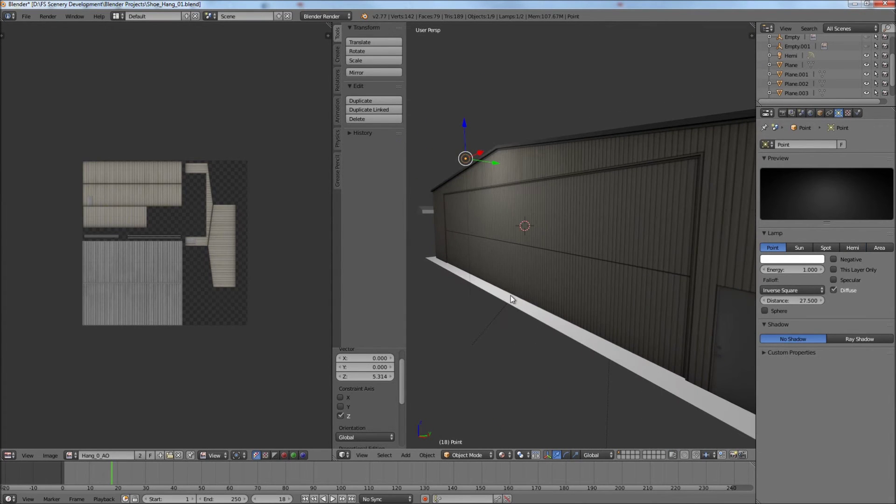
click(794, 259)
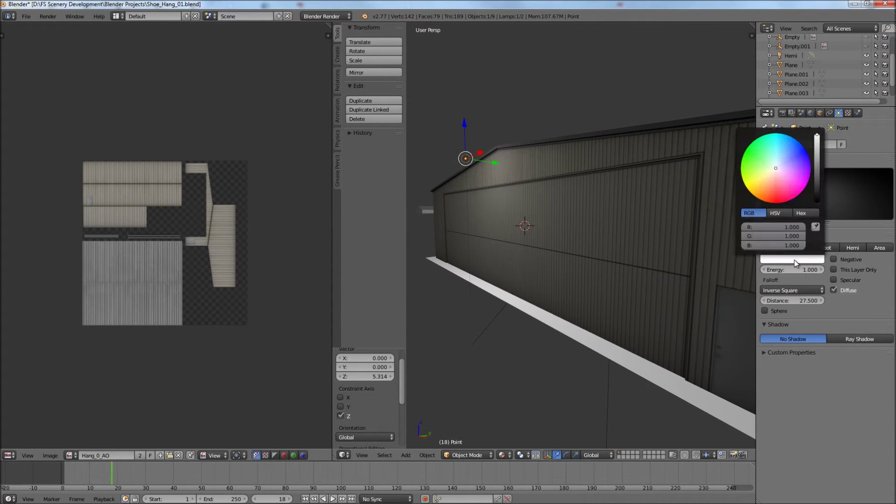
drag(776, 173, 773, 171)
scroll(650, 178, down, 10)
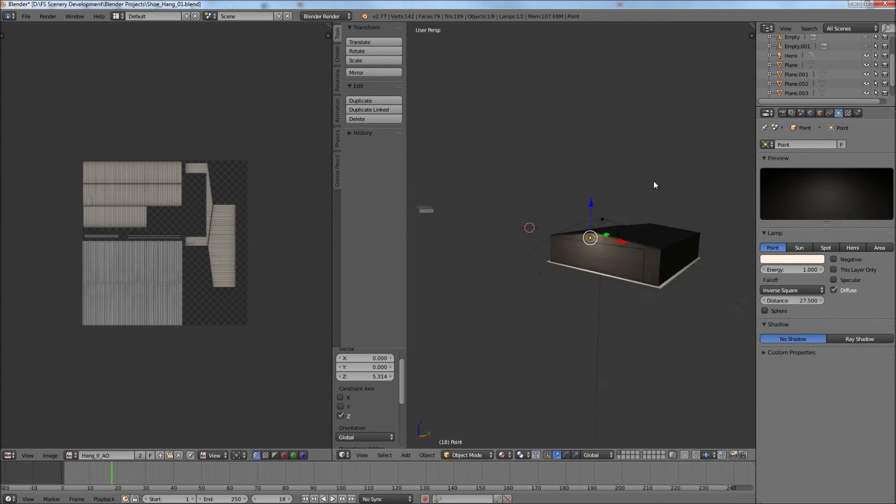
scroll(648, 272, up, 8)
Lower the Point lamp's Energy to 0.600
right_click(648, 274)
scroll(646, 273, down, 5)
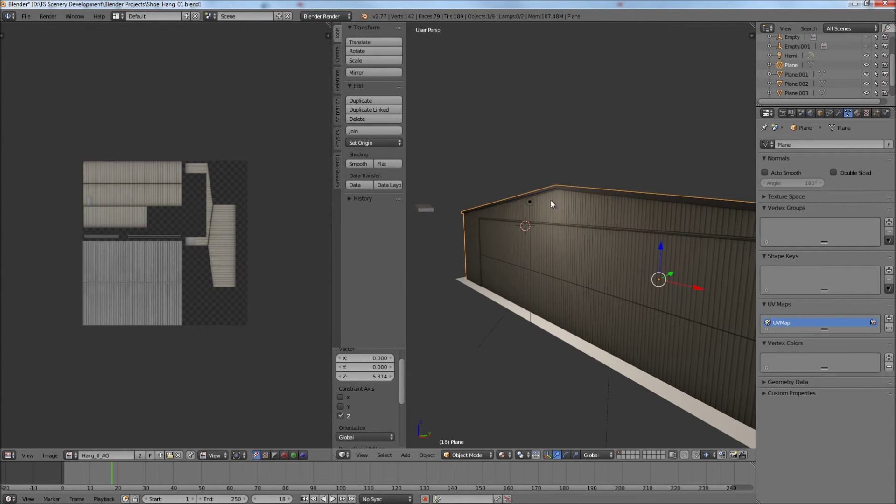
right_click(530, 193)
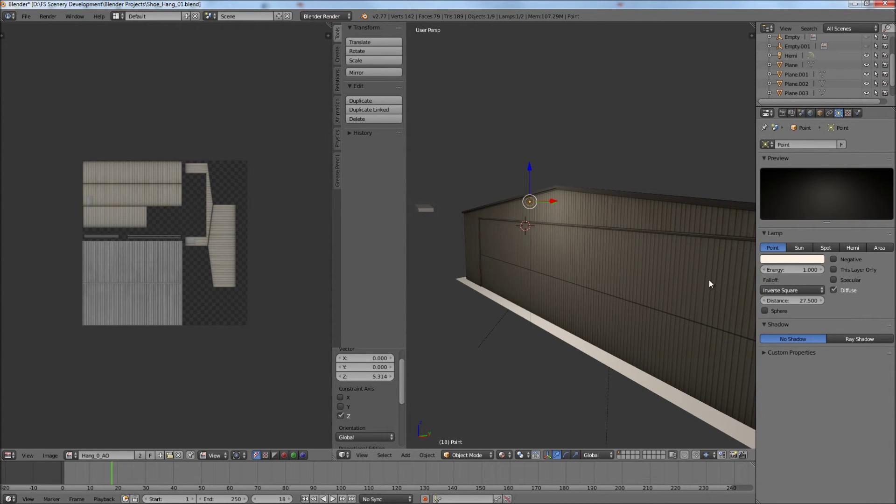
drag(780, 271, 761, 271)
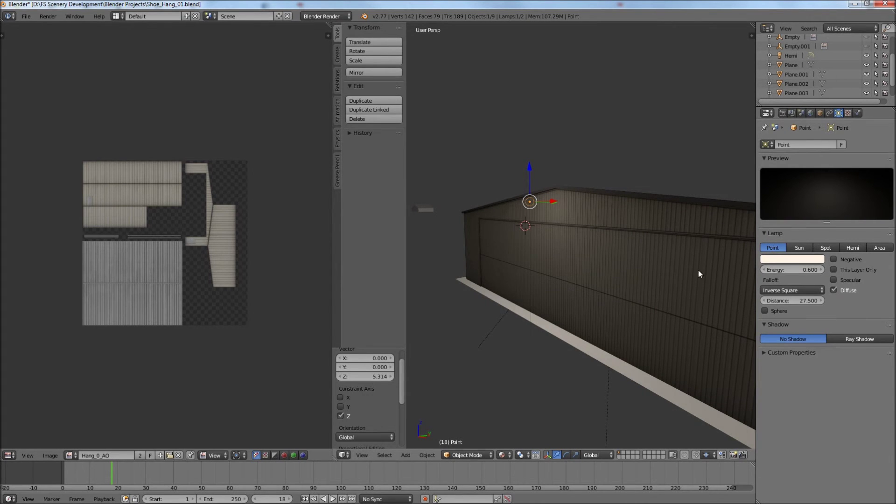
middle_drag(699, 270, 657, 269)
scroll(658, 270, down, 5)
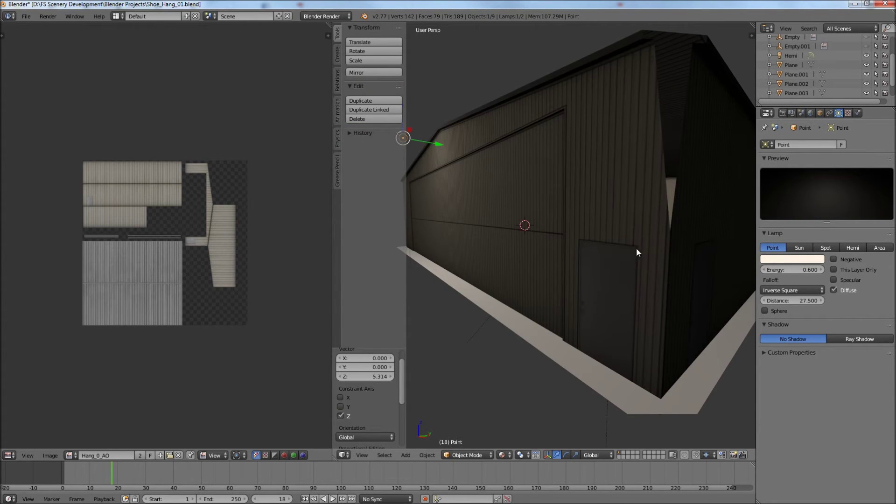
Place the 3D cursor on the wall above the small side door and add a Spot lamp there
middle_drag(668, 238, 637, 227)
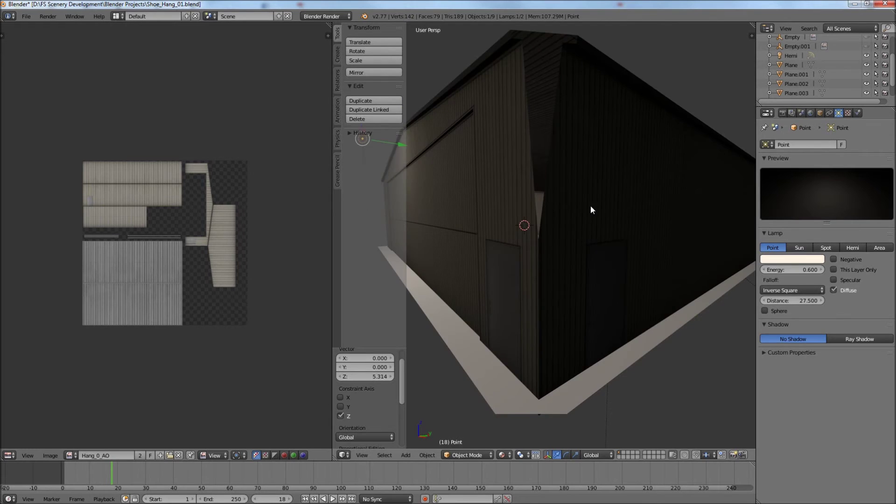
scroll(590, 210, down, 8)
scroll(592, 211, up, 8)
click(616, 223)
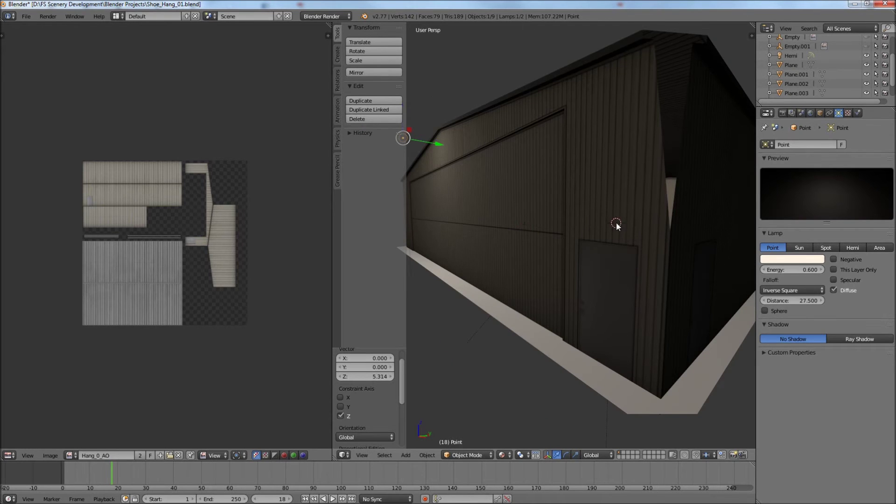
click(613, 221)
click(608, 216)
key(shift+a)
mouse_move(621, 243)
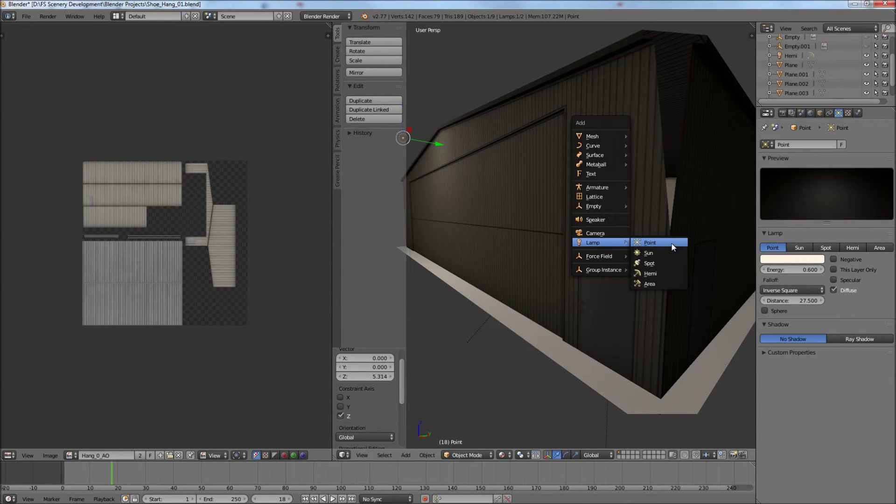
click(656, 263)
scroll(633, 239, down, 7)
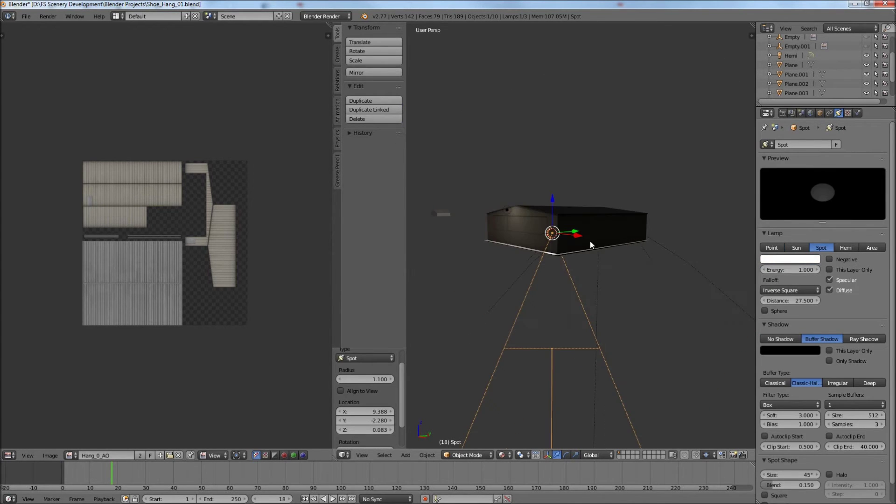
scroll(589, 241, up, 7)
Shrink the Spot lamp, settling at a size of 0.212
key(s)
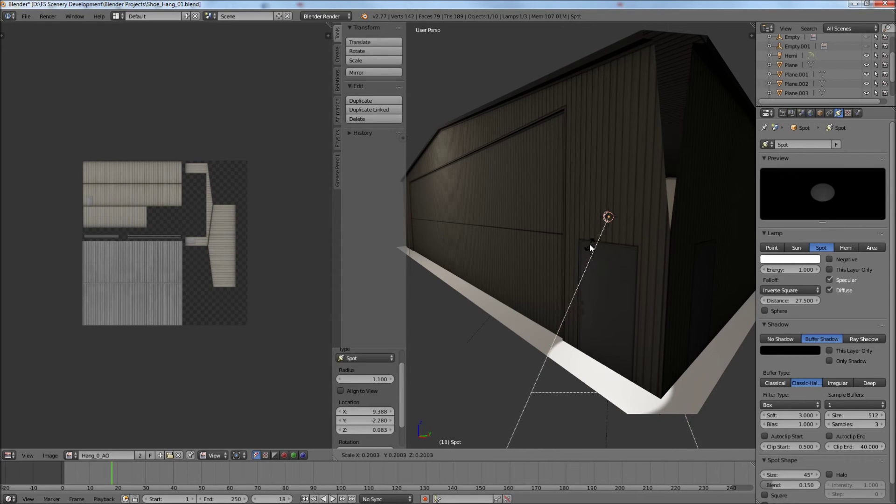
click(597, 233)
key(s)
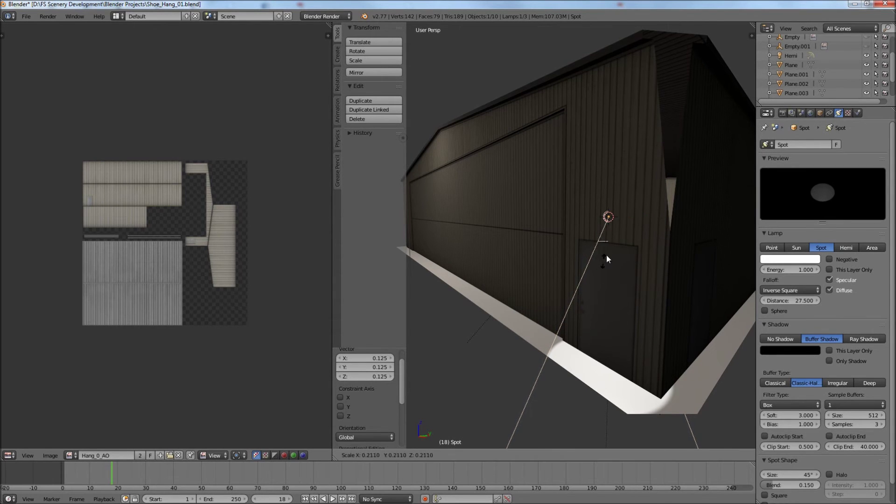
click(587, 219)
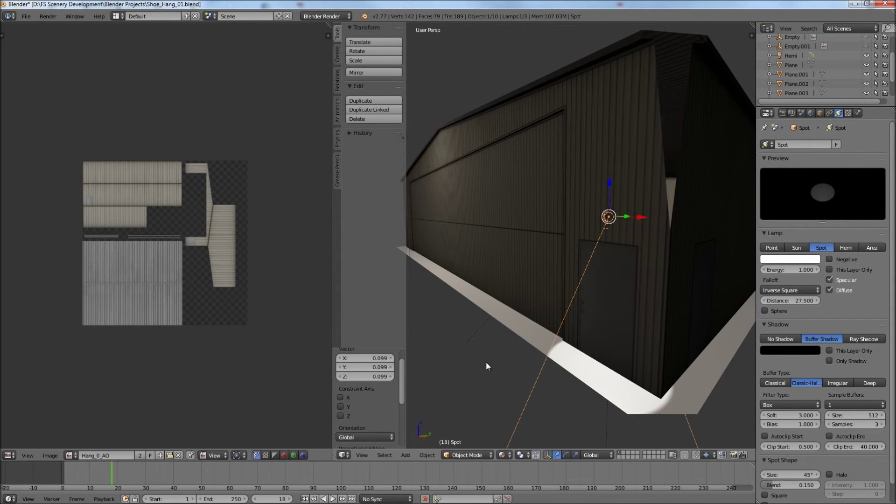
key(s)
click(572, 235)
Raise the Spot lamp vertically along Z above the door
key(g)
key(x)
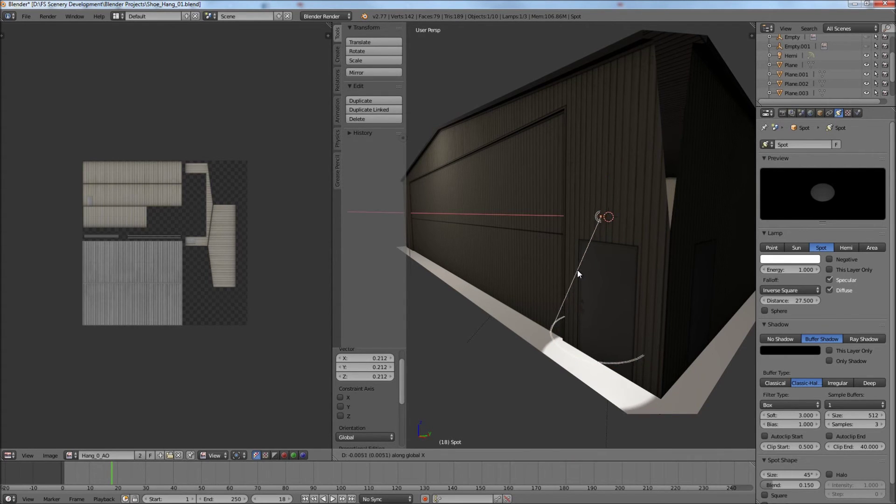
key(y)
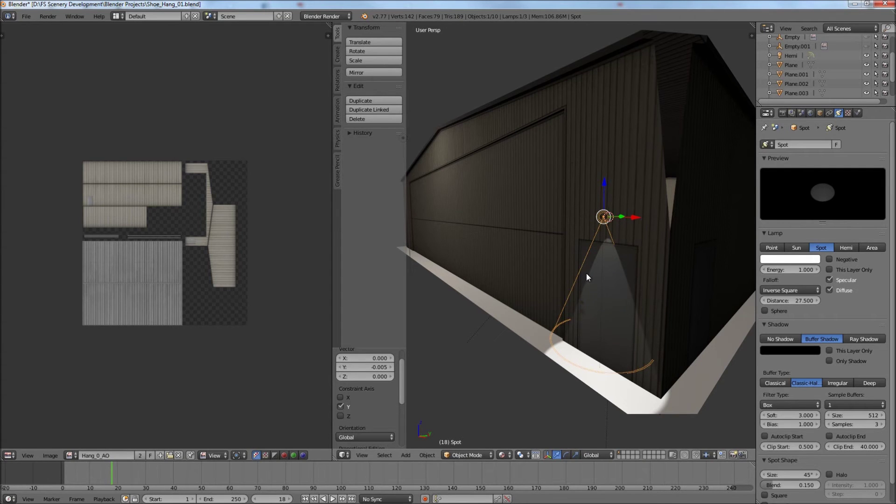
key(g)
key(z)
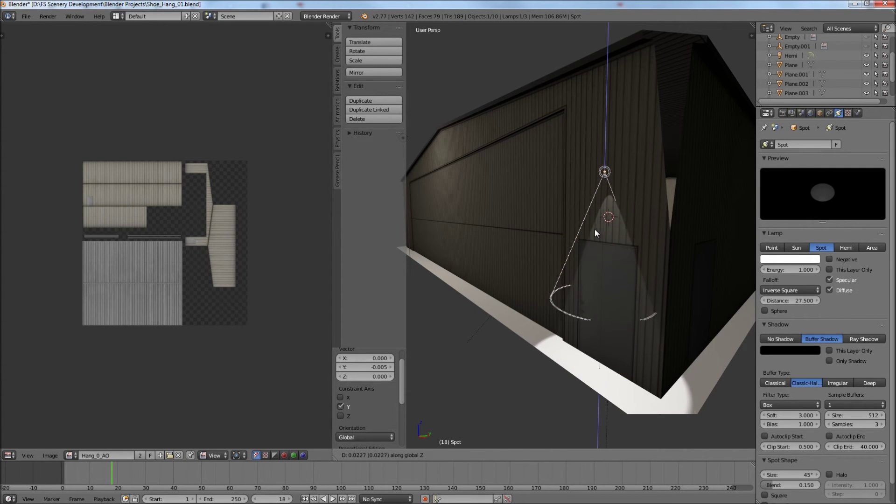
click(579, 248)
Scale the Spot lamp along X to widen its cone over the door
middle_drag(578, 248, 616, 271)
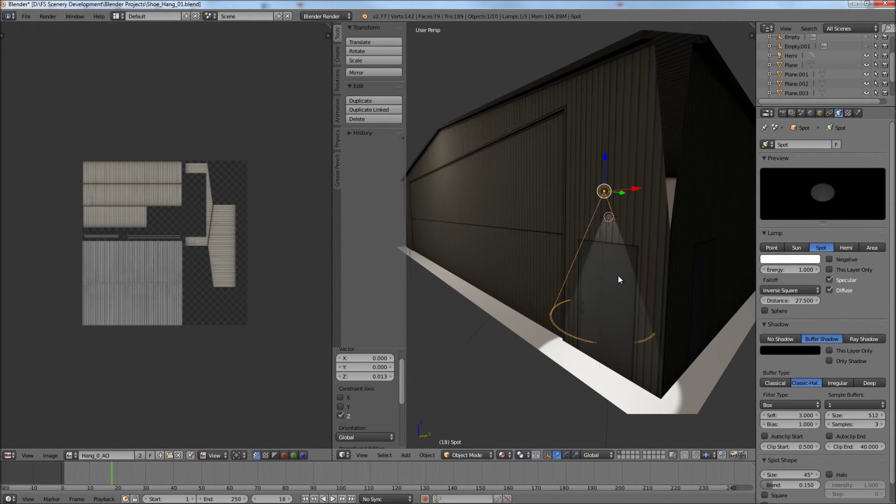
key(s)
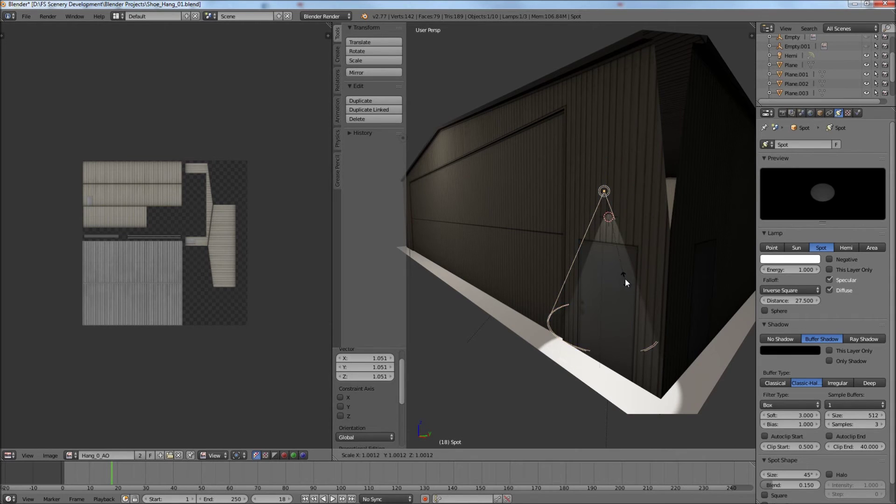
key(y)
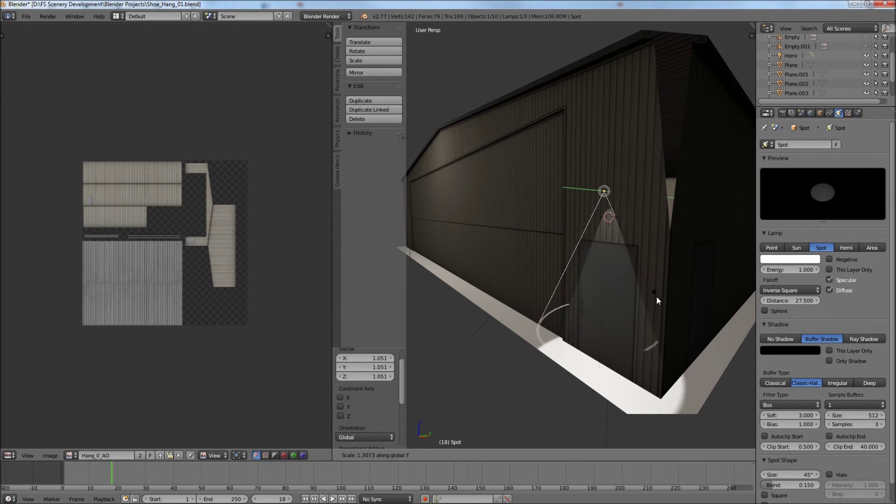
key(x)
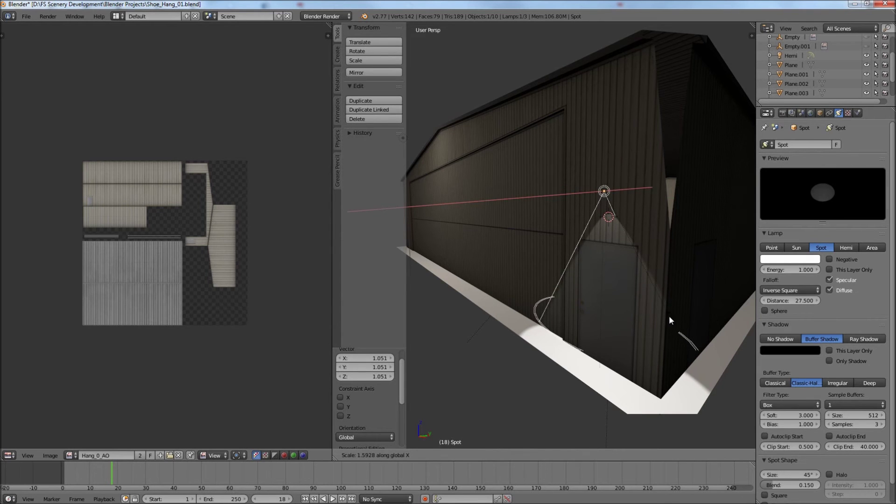
click(663, 311)
shift+middle_drag(663, 311, 661, 311)
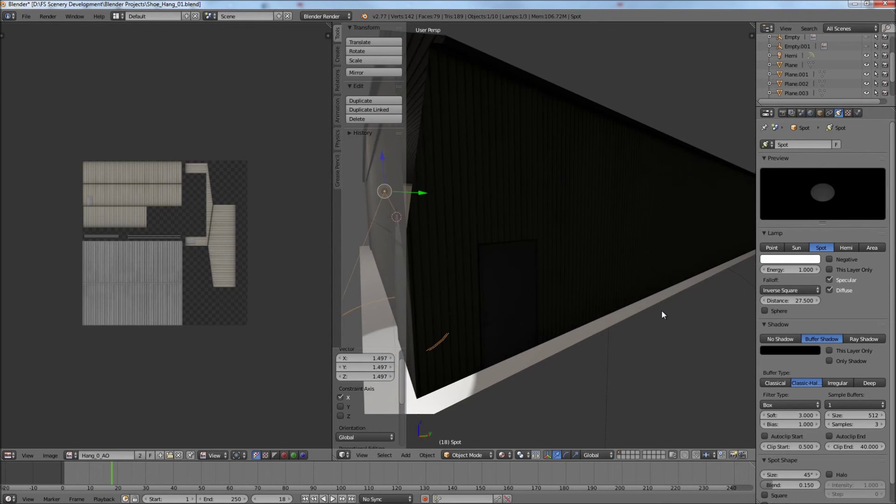
Duplicate the Spot lamp and shift the copy along Y and X toward the other wall
shift+middle_drag(439, 378, 601, 271)
shift+middle_drag(573, 192, 573, 245)
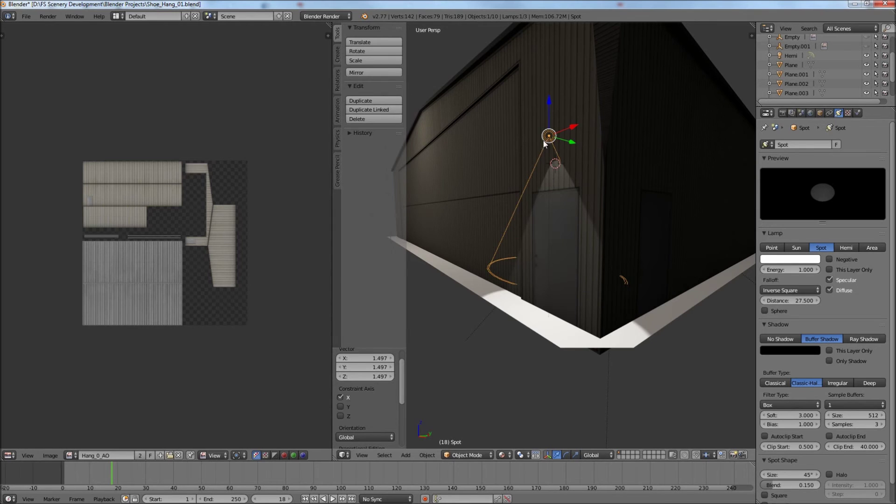
key(shift+d)
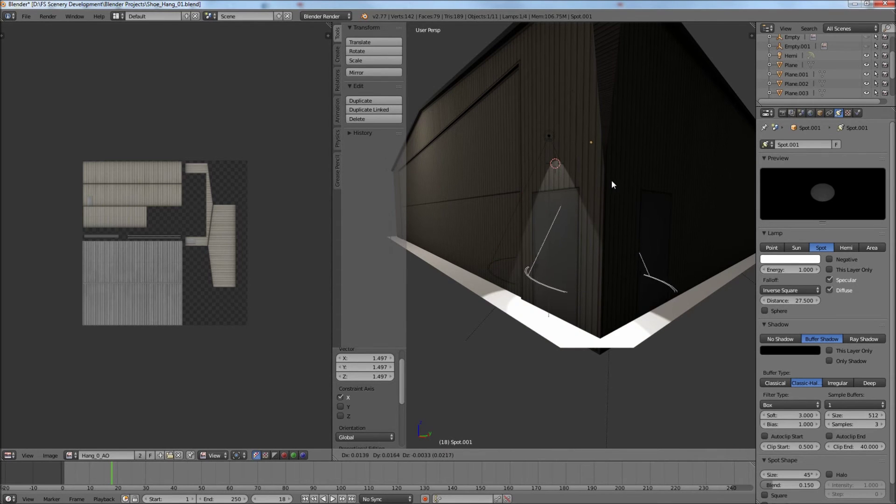
key(y)
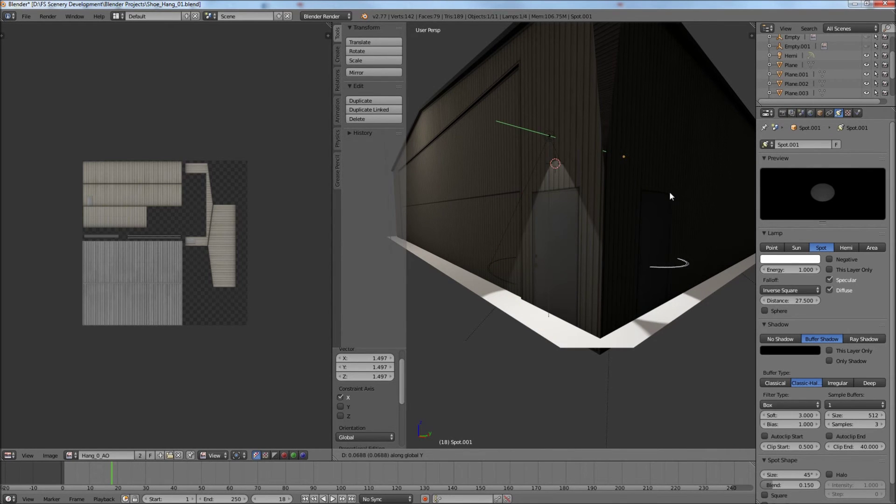
click(664, 193)
key(KP_6)
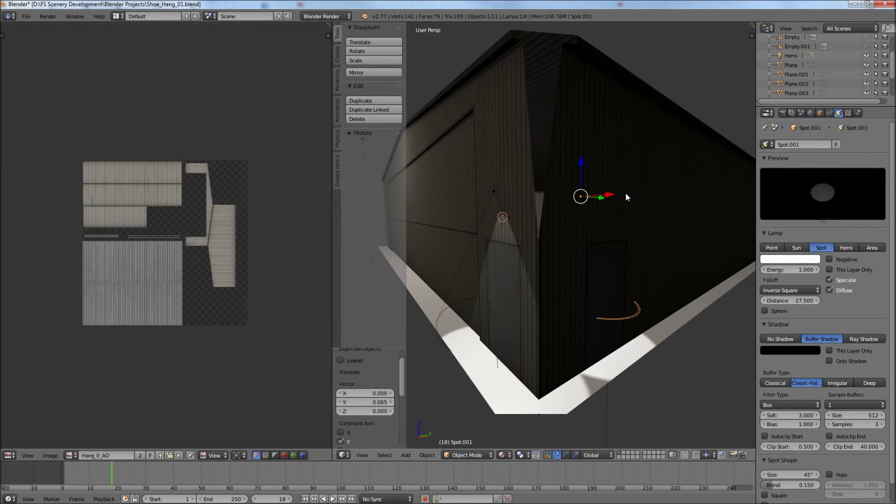
key(g)
key(x)
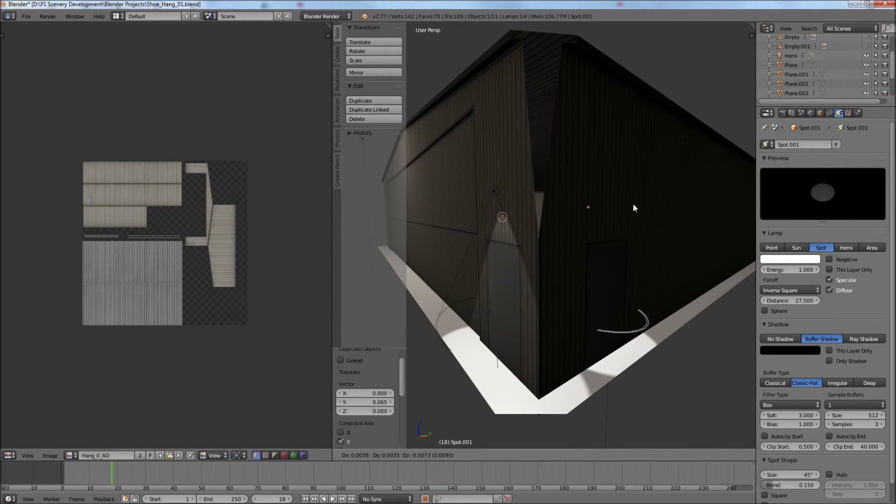
click(654, 239)
key(g)
key(y)
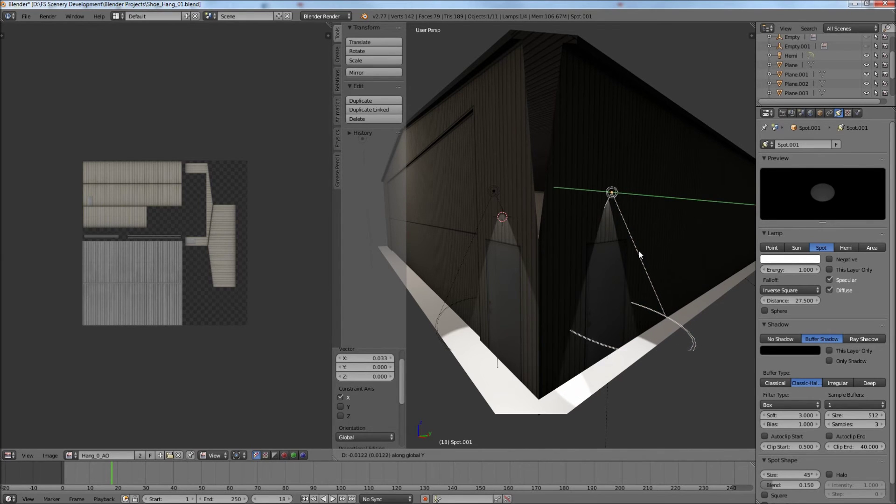
click(636, 250)
Rotate the duplicated lamp 90° around Z
key(r)
key(z)
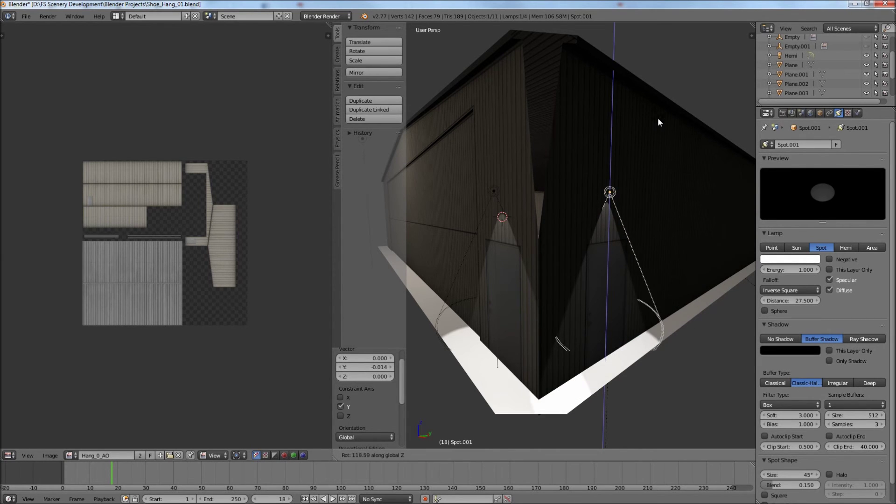
text(90)
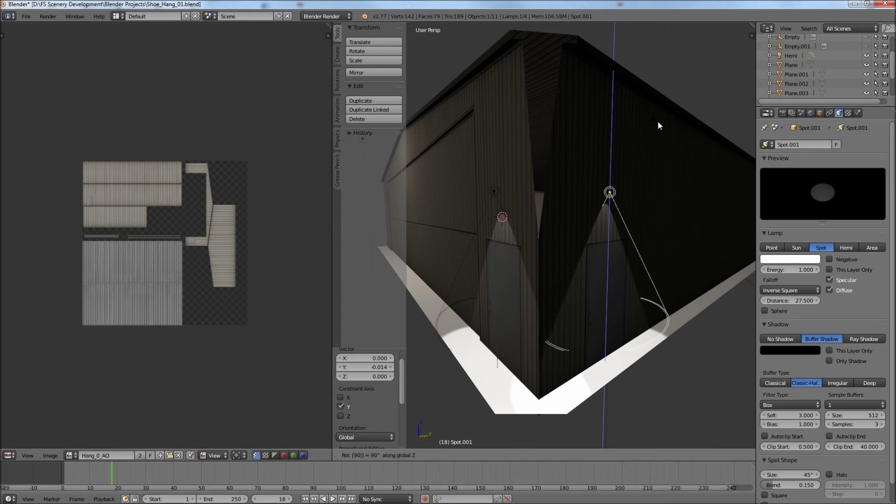
key(Return)
scroll(630, 231, down, 10)
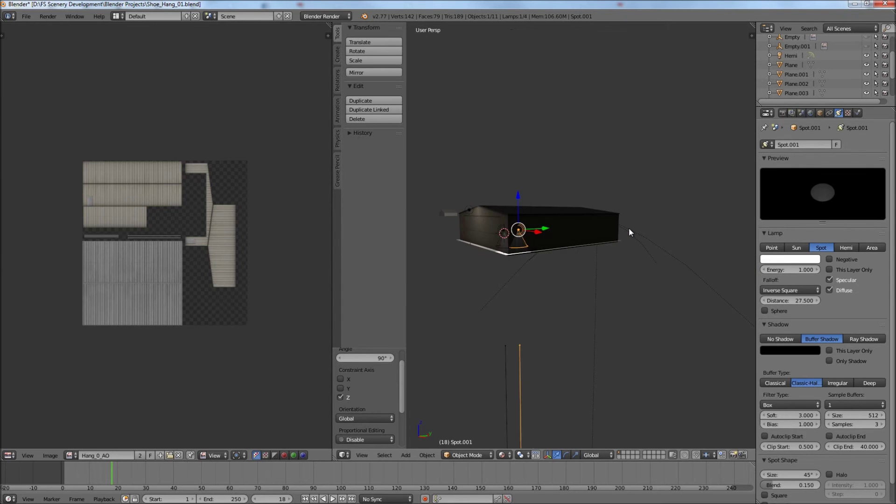
ctrl+scroll(541, 238, down, 5)
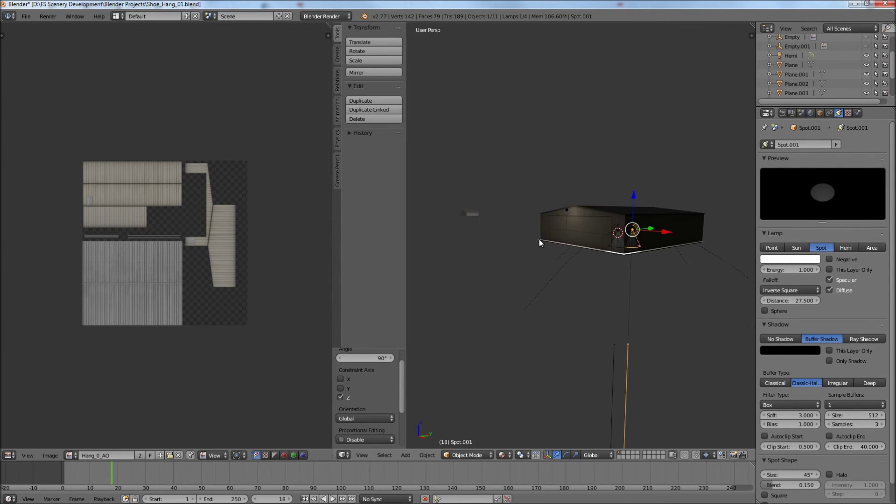
ctrl+scroll(636, 261, up, 2)
scroll(634, 261, up, 3)
scroll(634, 259, down, 8)
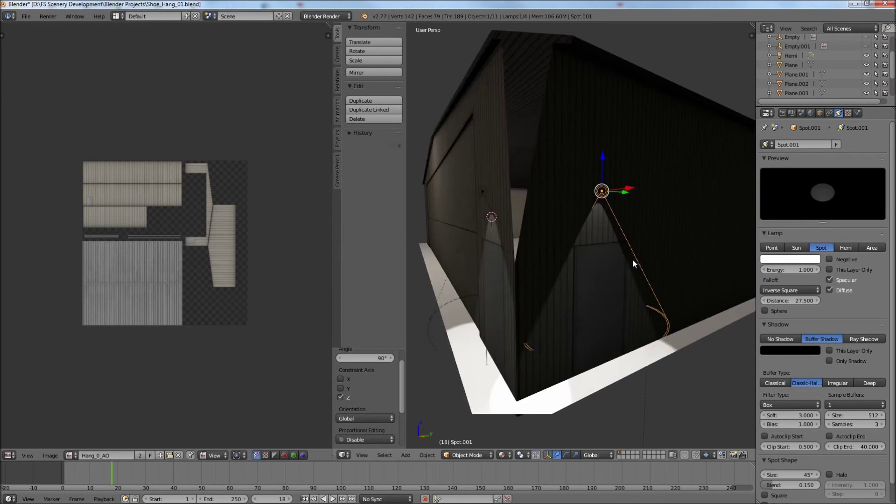
Nudge Spot.001 along Y and X above the second door, then select the Plane mesh
key(g)
key(y)
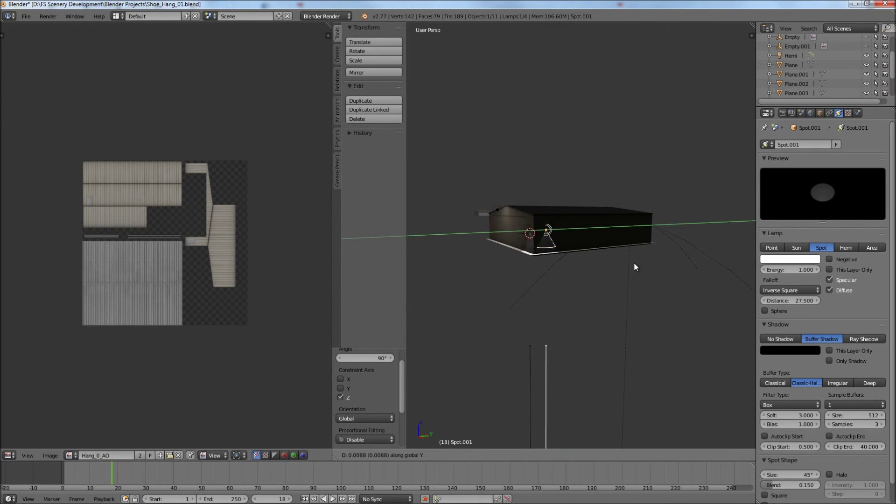
click(555, 253)
scroll(558, 252, up, 5)
ctrl+scroll(559, 256, up, 4)
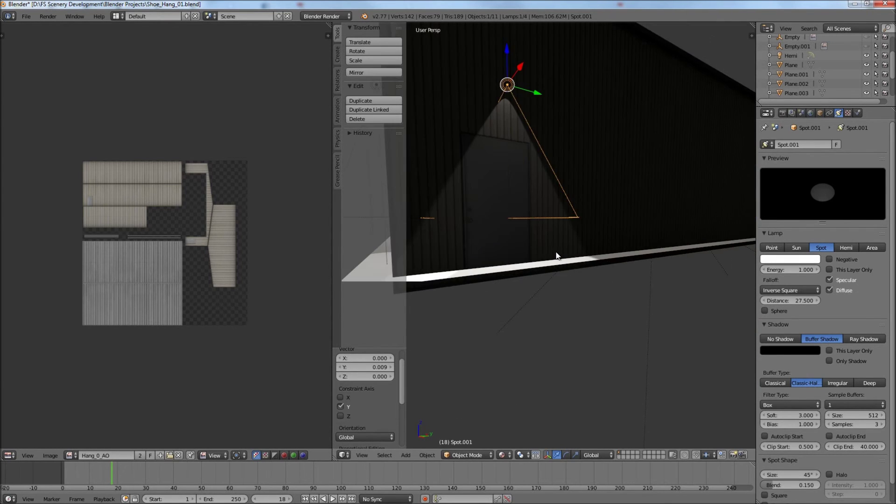
key(KP_4)
key(g)
key(x)
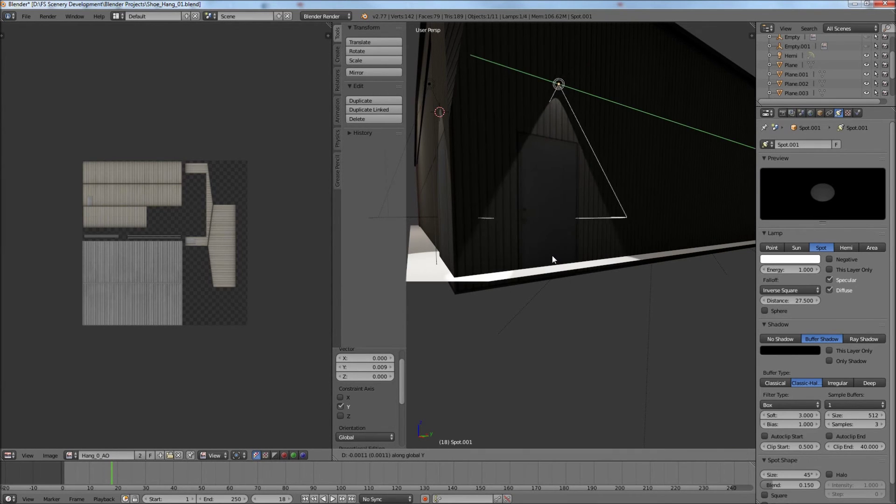
click(551, 256)
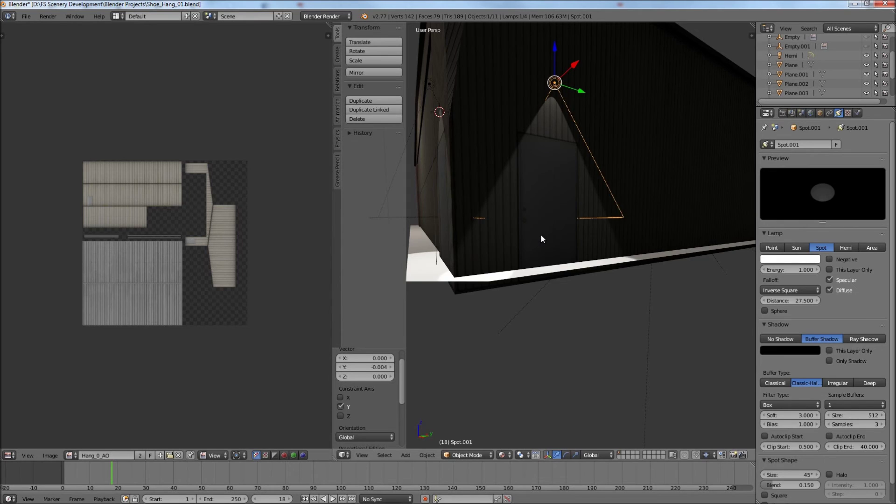
key(KP_4)
scroll(543, 238, down, 8)
right_click(545, 242)
Show the Render tab and create a new blank 1024 x 1024 image named 'new'
scroll(567, 243, up, 8)
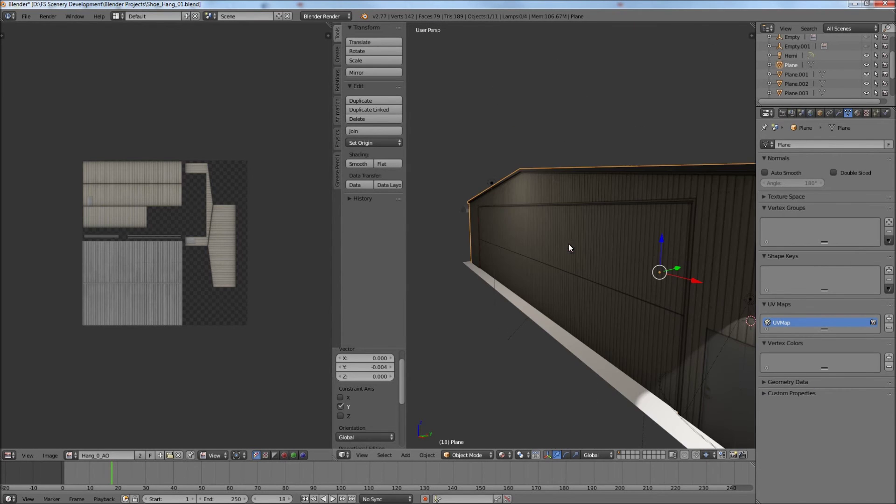
click(782, 113)
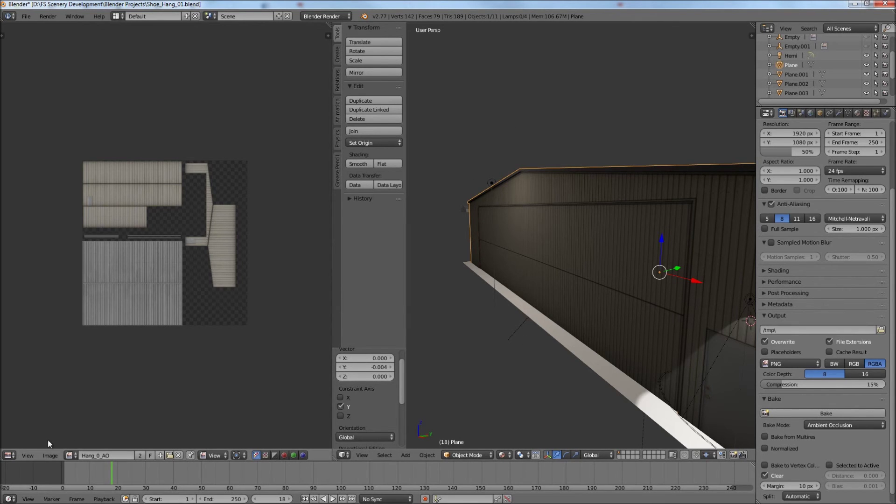
click(47, 455)
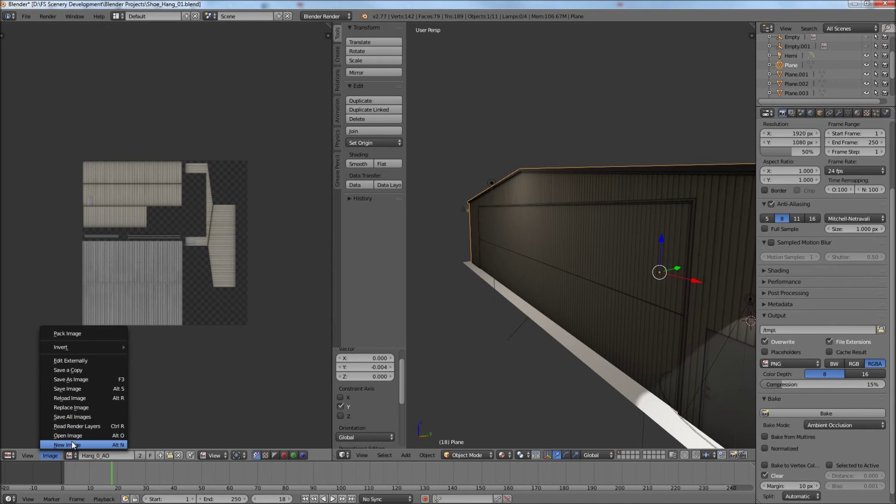
click(69, 443)
click(128, 418)
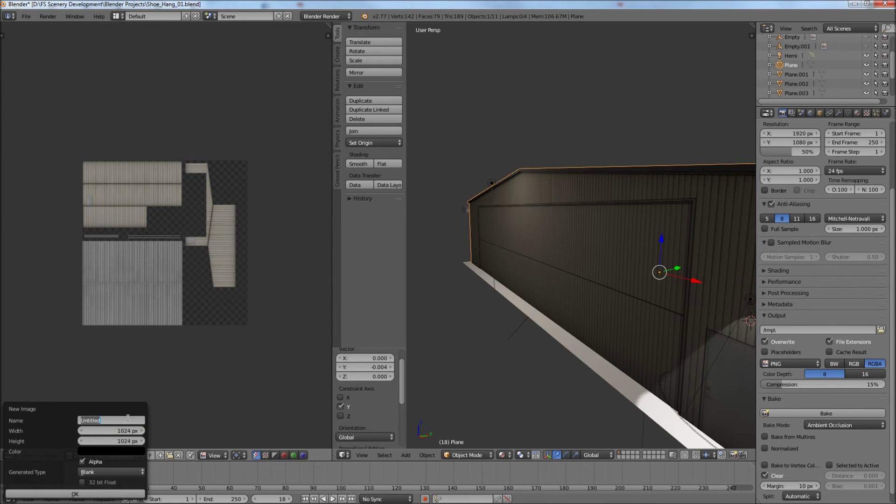
text(a)
key(Return)
click(108, 494)
scroll(132, 218, up, 5)
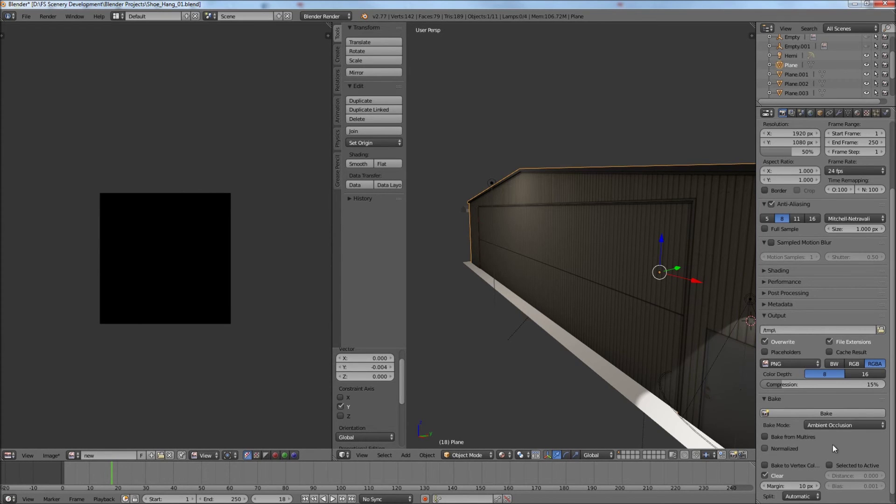
Set Bake Margin to 1 px, choose Full Render bake mode, and start baking
drag(769, 486, 763, 487)
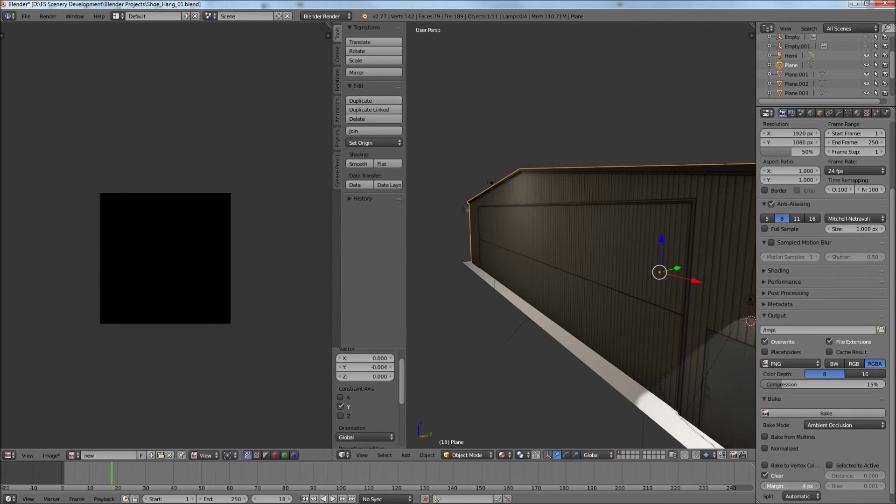
drag(779, 486, 774, 486)
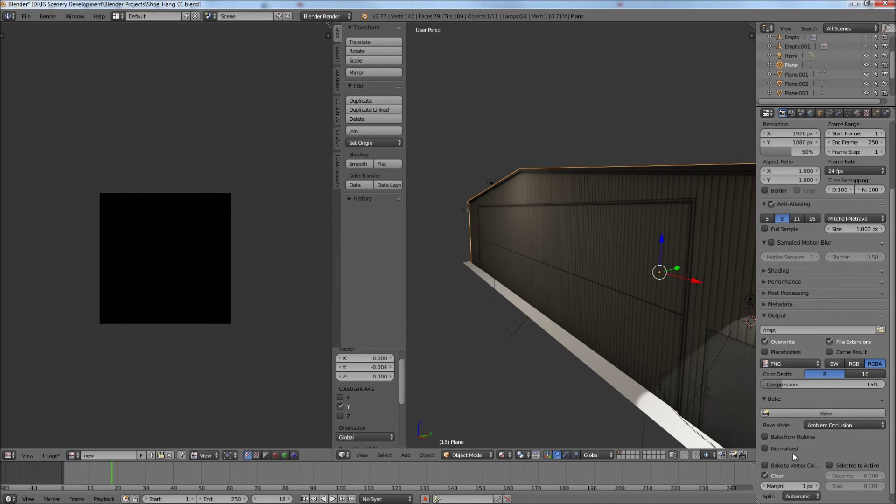
click(822, 426)
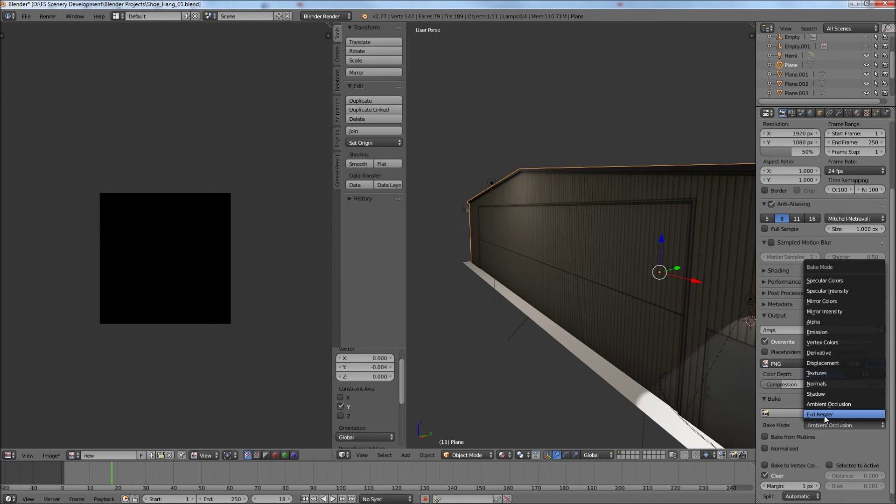
click(825, 414)
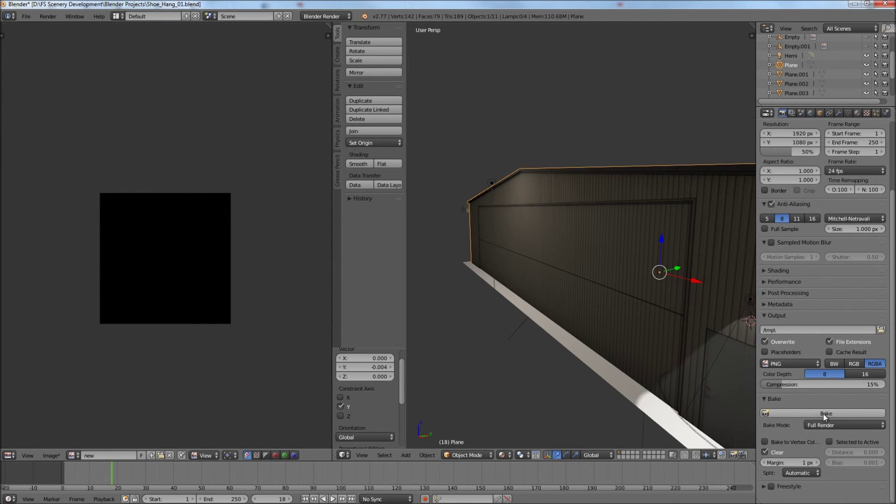
click(823, 413)
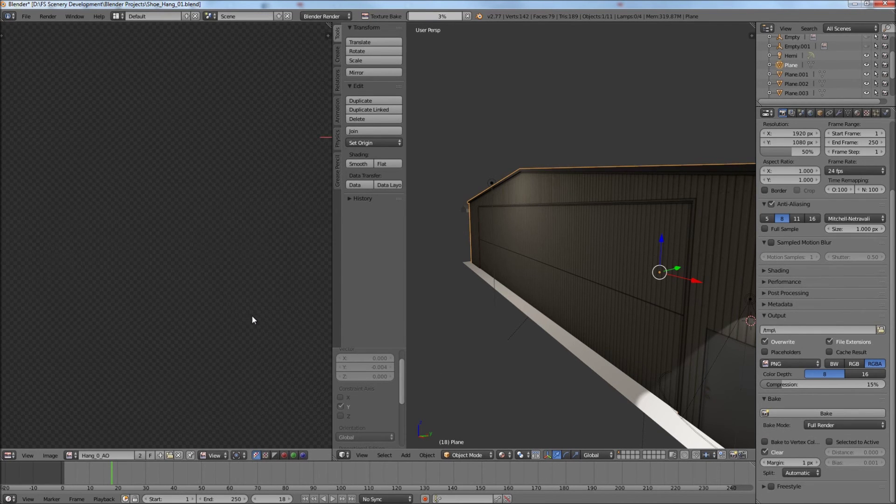
scroll(233, 304, down, 4)
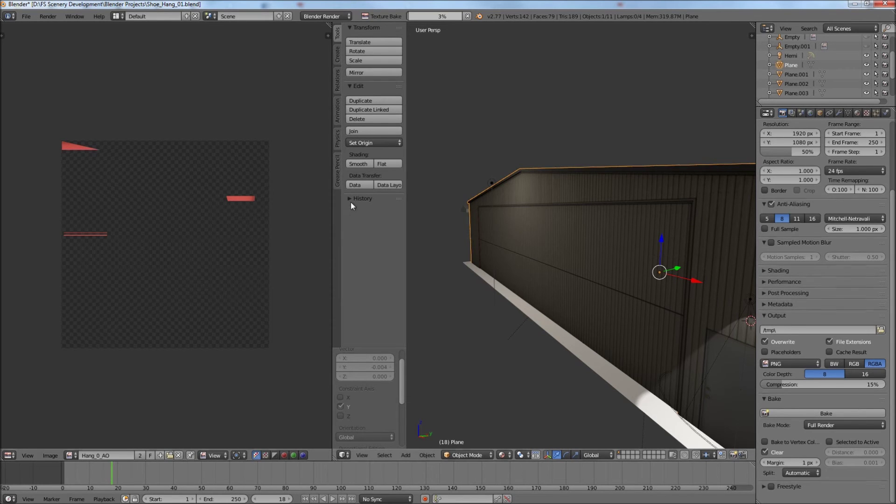
Cancel the bake, reload the Hang_0_AO image with Alt+R, and enter Edit Mode
click(467, 16)
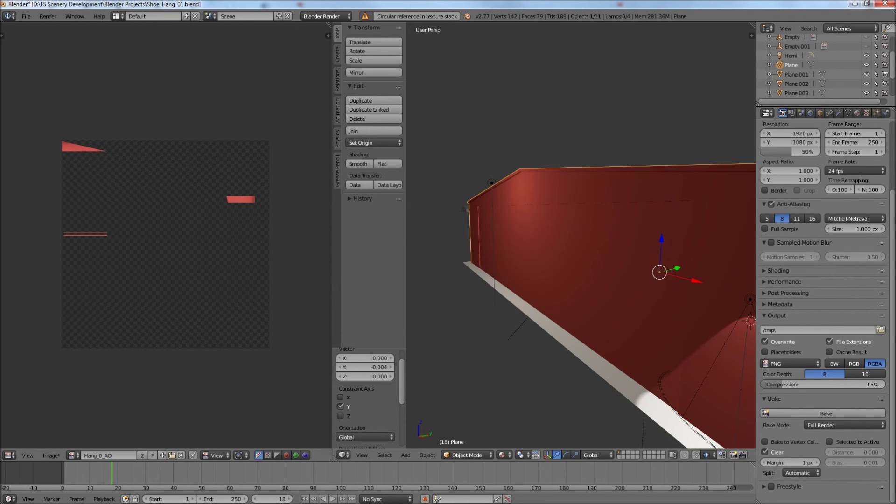
click(866, 113)
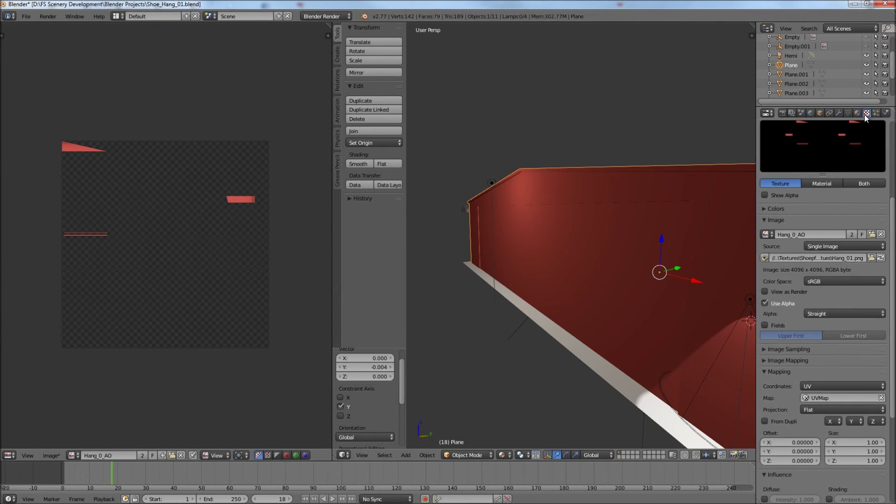
scroll(847, 139, up, 5)
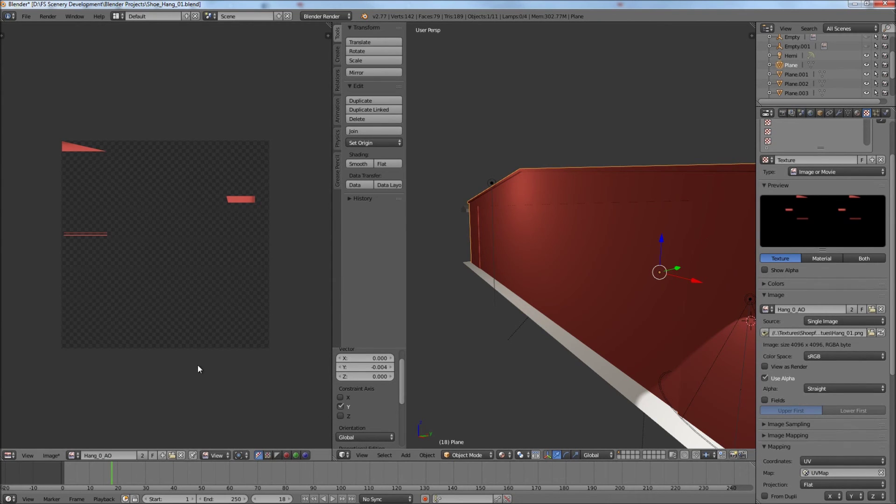
key(alt+r)
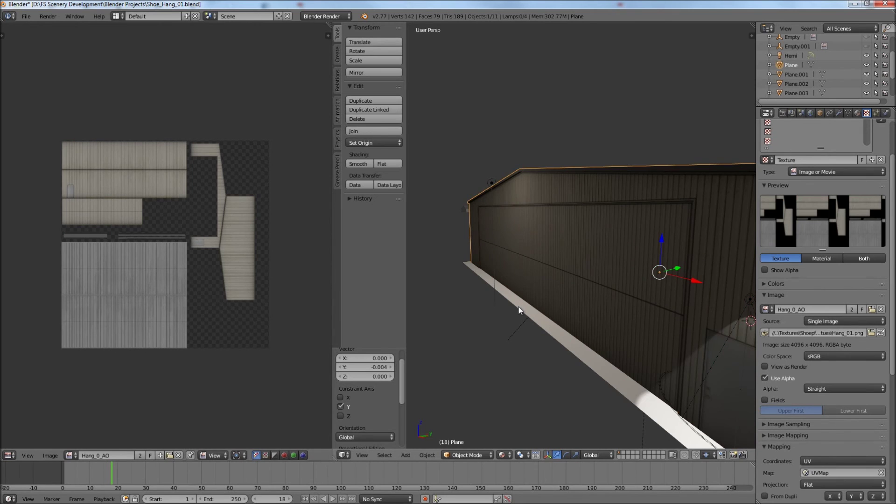
shift+scroll(520, 308, up, 3)
key(Tab)
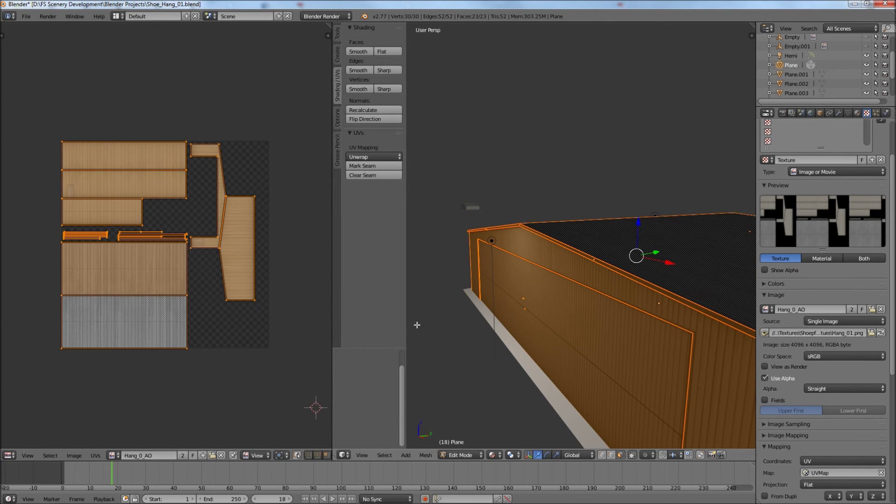
Assign the 'new' image to the mesh, return to Object Mode, and start a Full Render bake
key(a)
key(a)
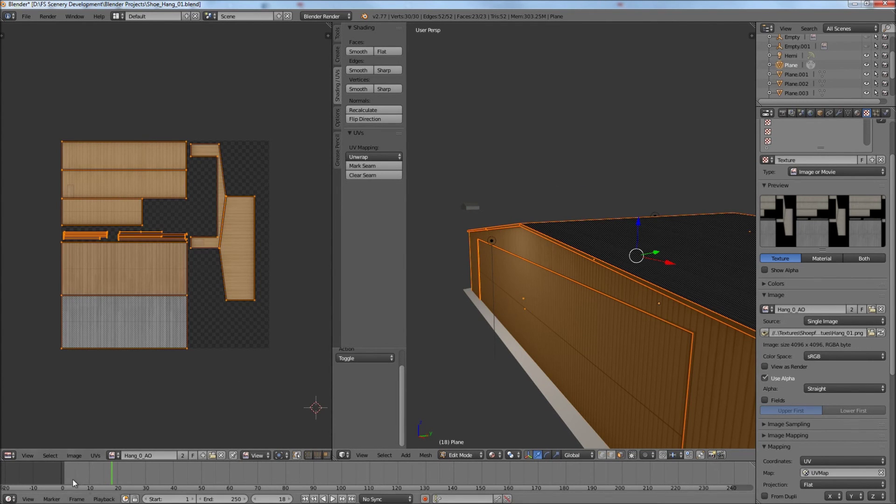
click(112, 456)
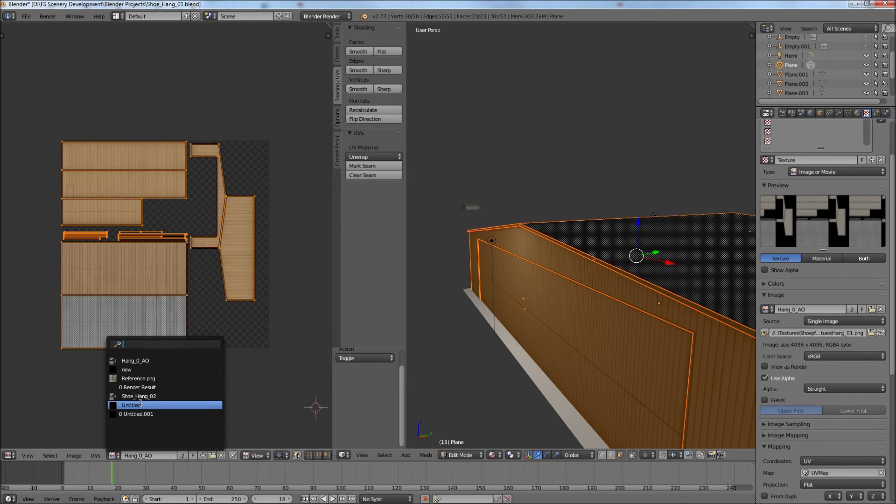
click(135, 369)
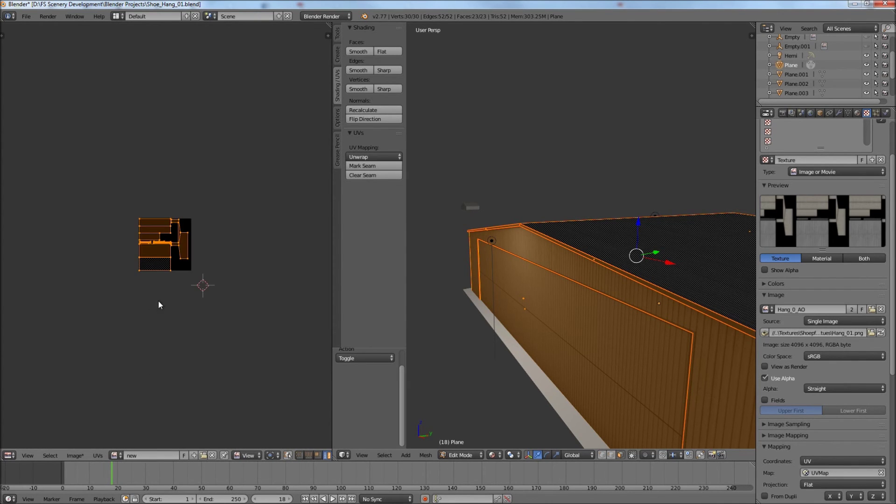
scroll(161, 304, up, 5)
key(Tab)
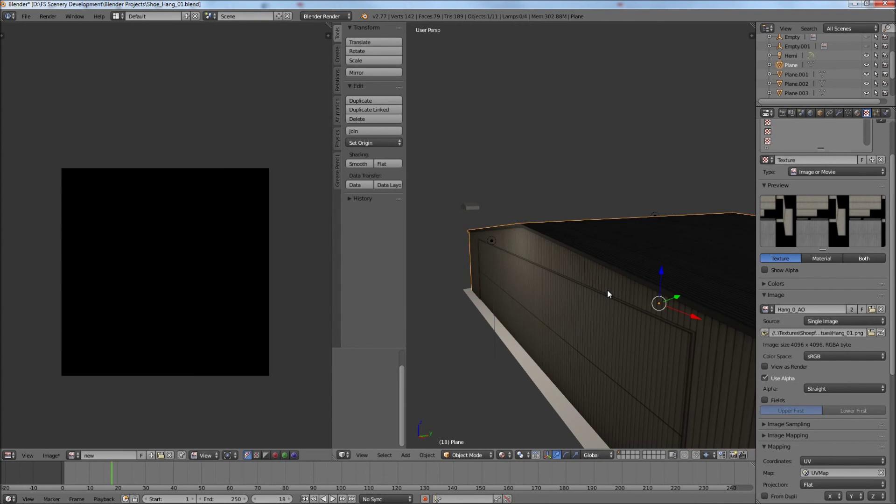
scroll(607, 290, down, 5)
scroll(607, 289, up, 5)
scroll(596, 287, down, 6)
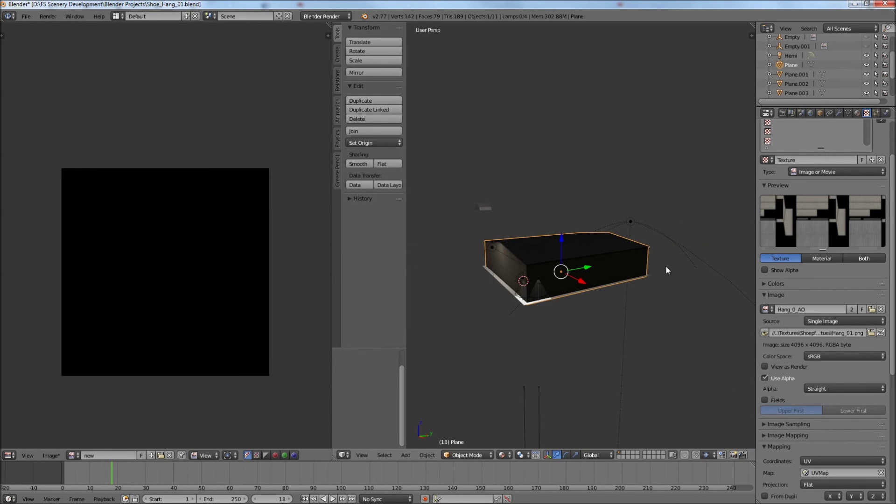
click(782, 114)
click(839, 411)
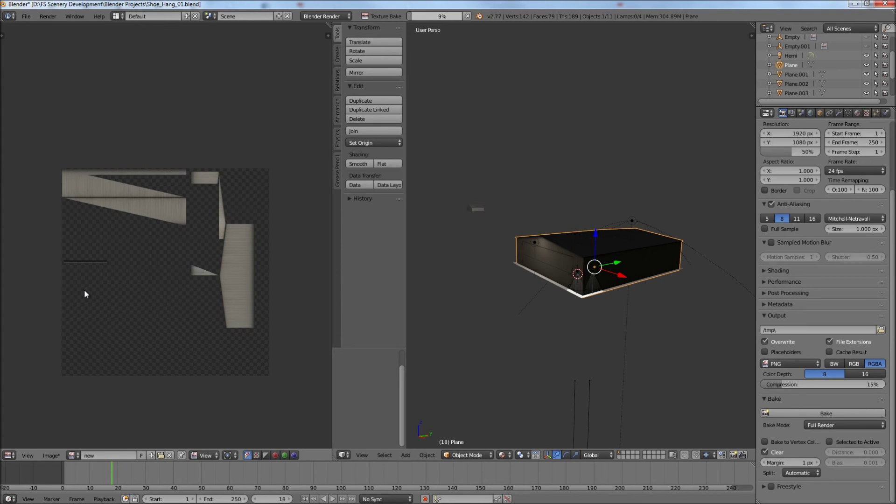
Cancel the running bake and uncheck Ambient Occlusion in the World settings
click(464, 16)
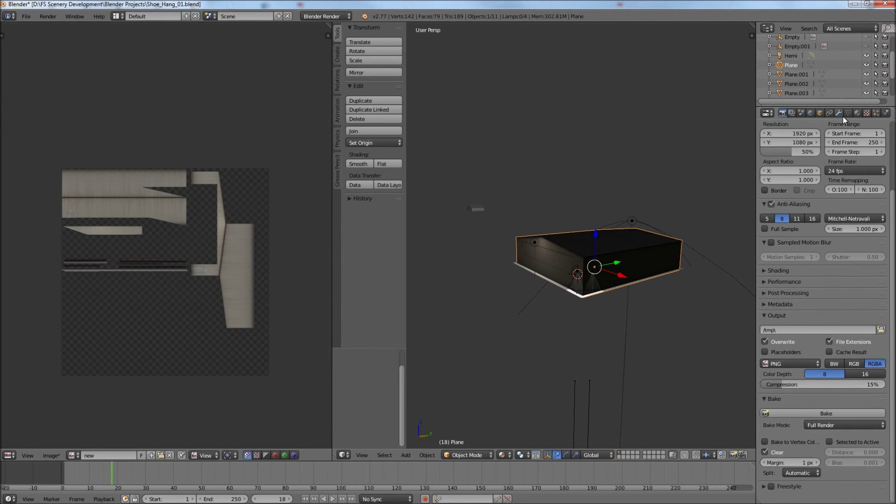
click(810, 112)
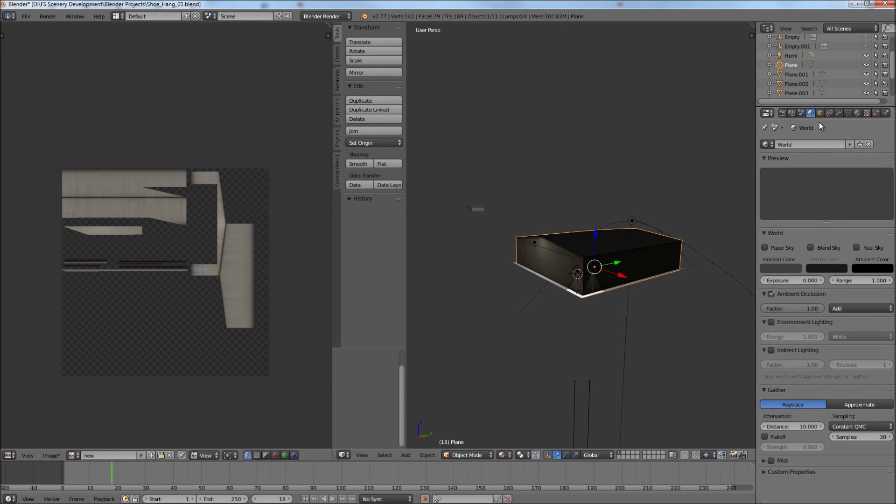
click(771, 294)
click(783, 114)
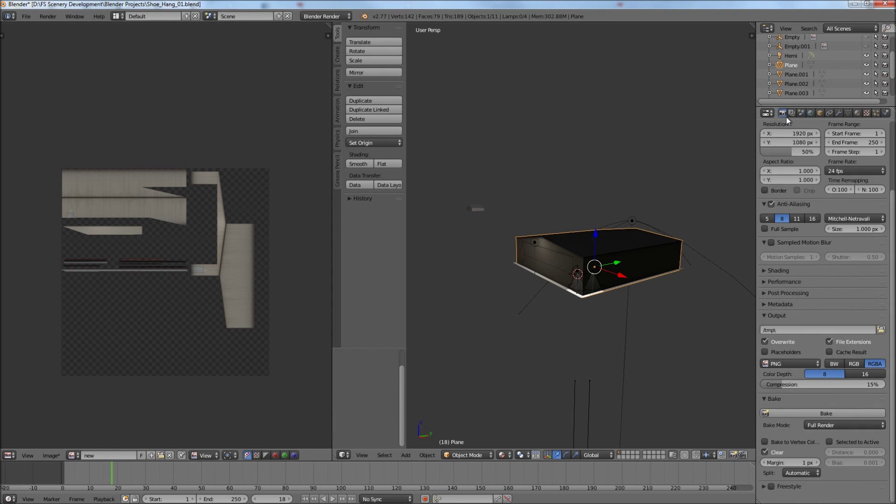
click(811, 114)
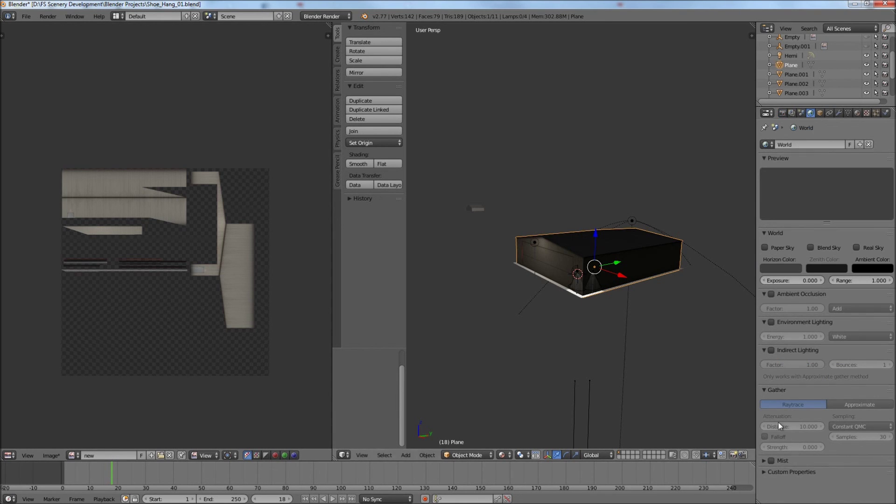
Bake the texture again without ambient occlusion and pan around the result in the Image Editor
click(784, 114)
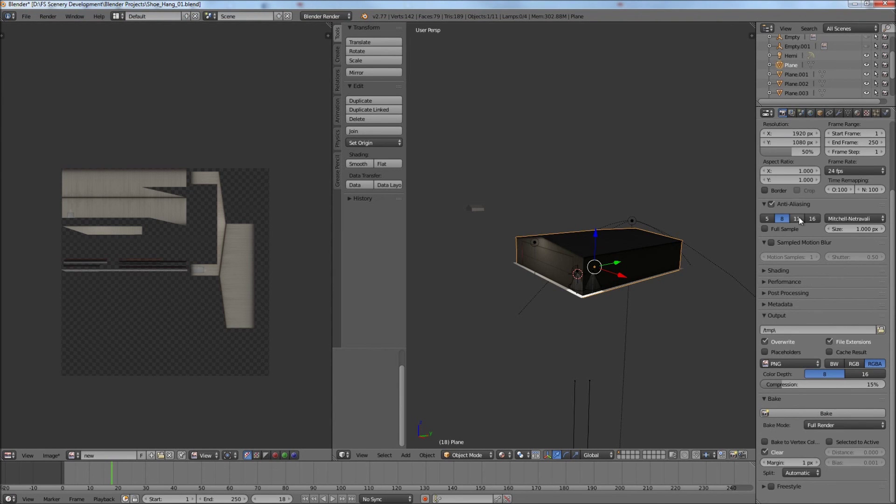
click(818, 411)
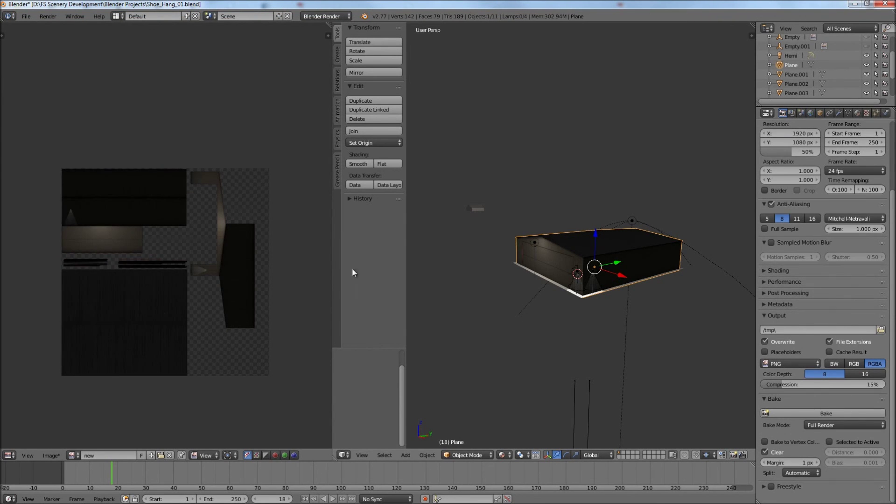
scroll(195, 234, up, 4)
middle_drag(139, 247, 199, 236)
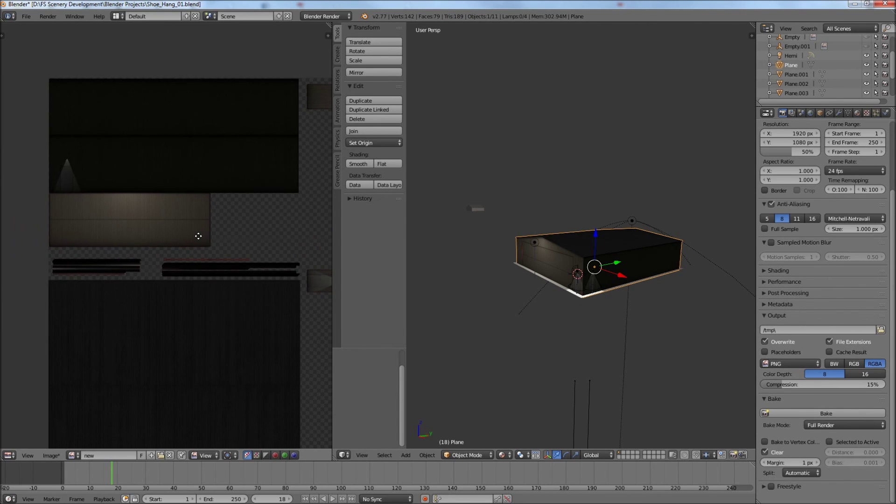
scroll(124, 147, up, 1)
scroll(143, 194, up, 1)
middle_drag(172, 185, 19, 188)
scroll(67, 195, down, 3)
middle_drag(305, 293, 282, 291)
Orbit the 3D view around the hangar to inspect the baked night lighting
middle_drag(575, 323, 592, 330)
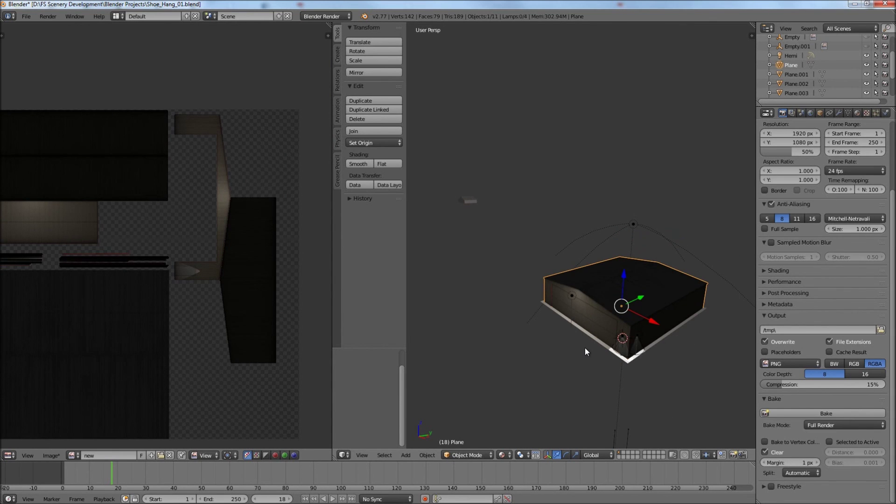
key(Tab)
key(Tab)
key(a)
middle_drag(614, 339, 603, 335)
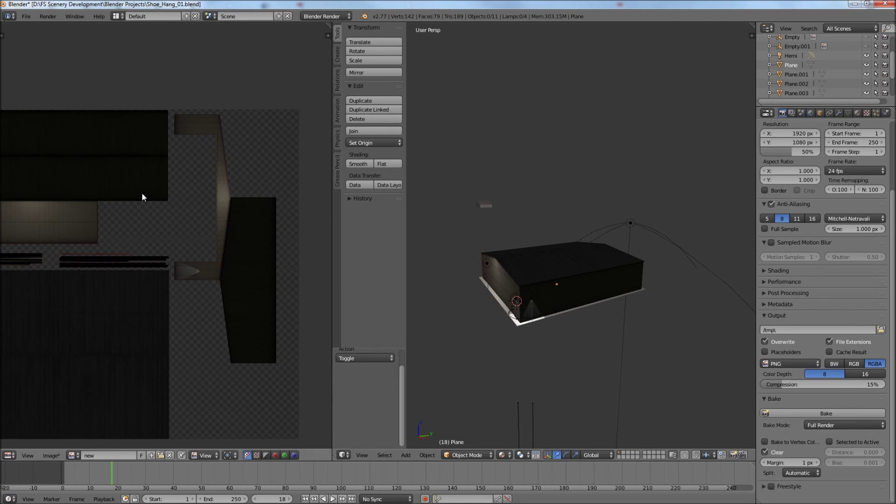
middle_drag(593, 364, 606, 372)
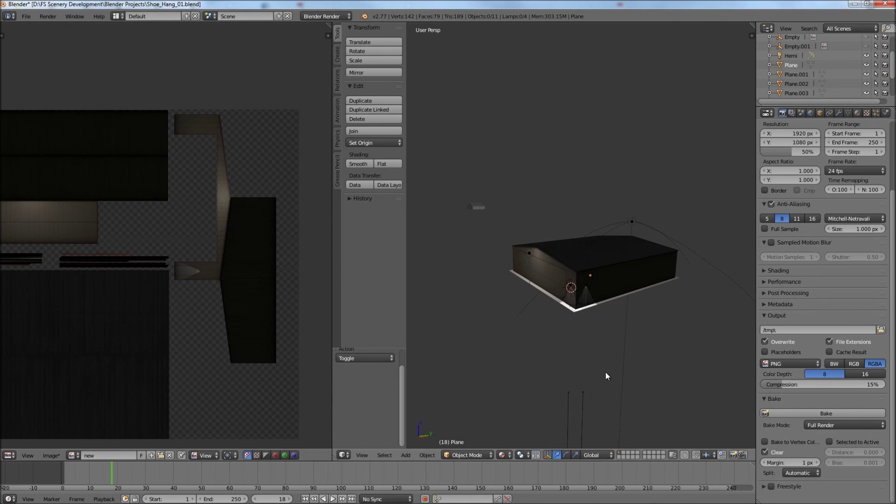
click(504, 455)
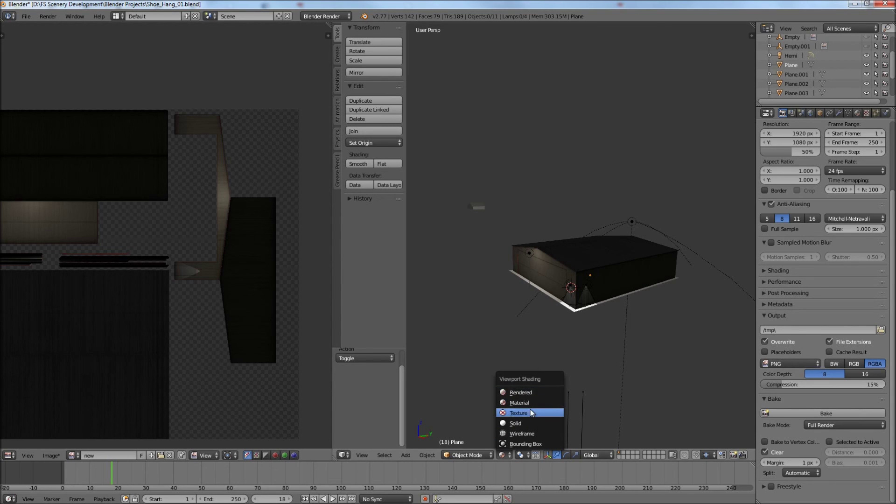
Switch to textured shading and select all four lamps, including Point, Hemi and Spot.001
click(530, 412)
right_click(587, 283)
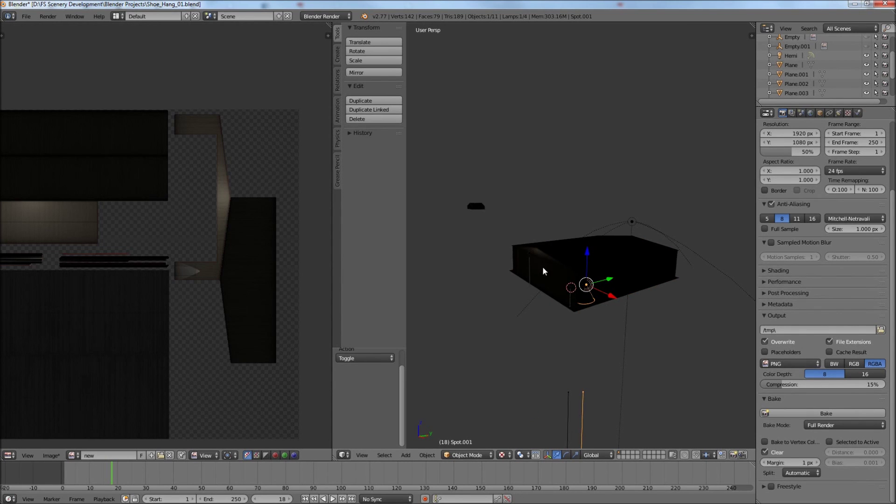
right_click(525, 252)
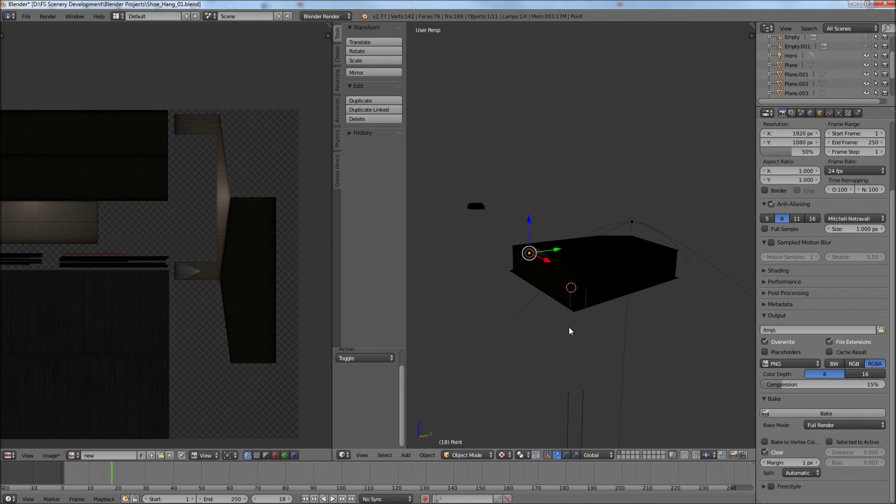
shift+right_click(624, 226)
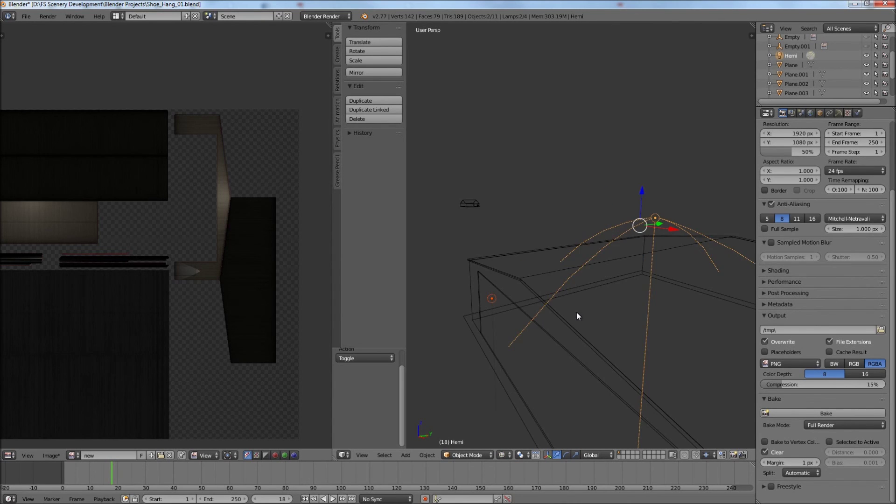
scroll(577, 316, down, 4)
shift+right_click(562, 262)
shift+right_click(557, 262)
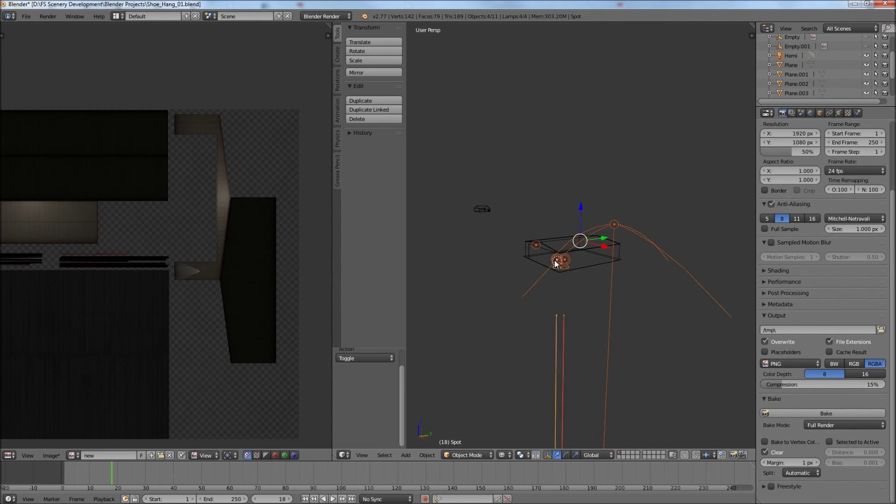
scroll(852, 69, down, 1)
scroll(853, 69, down, 2)
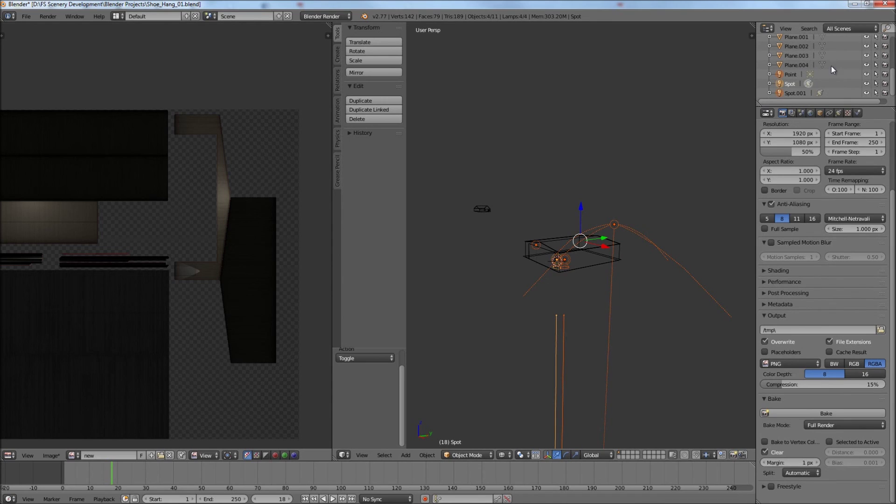
Filter the outliner to list only selected objects and set viewport shading to Texture
click(849, 29)
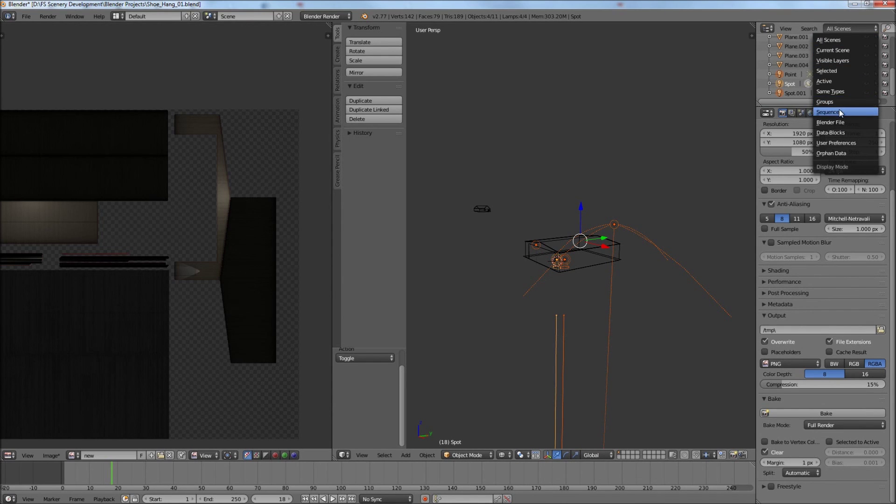
click(852, 70)
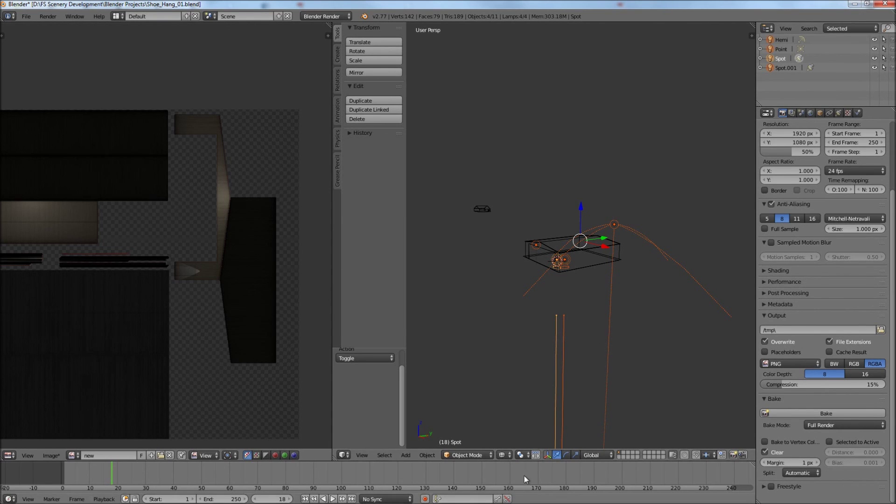
click(503, 455)
click(515, 414)
scroll(581, 302, up, 5)
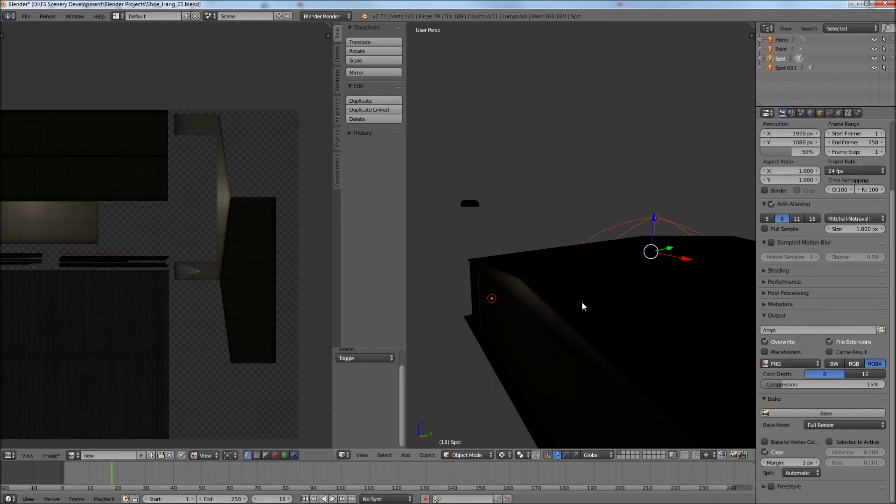
scroll(699, 125, down, 4)
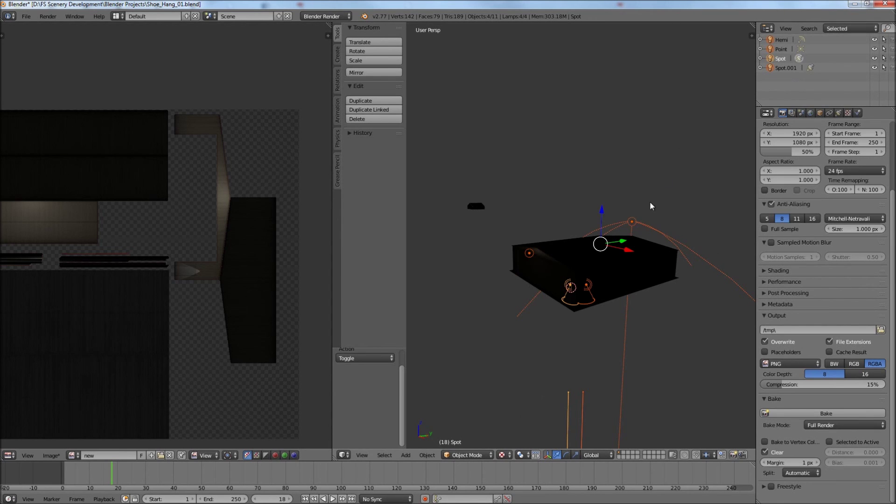
Delete the four selected lamps so only the baked lighting remains
click(875, 67)
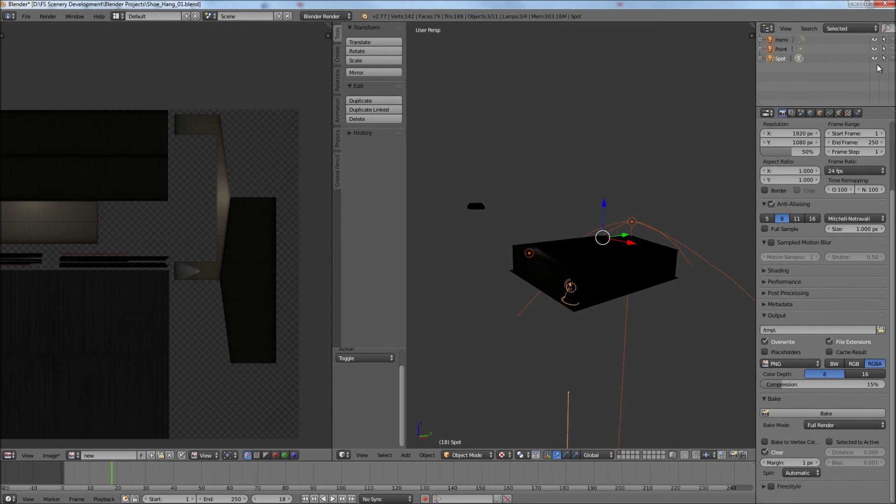
key(ctrl+z)
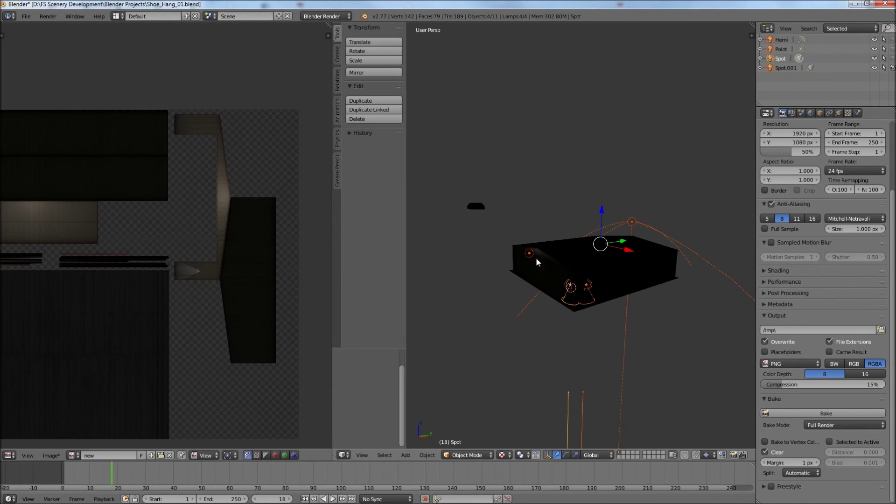
key(x)
click(537, 258)
Orbit to eye level with the hangar front, then open the UV/Image editor's Image menu
scroll(577, 294, up, 5)
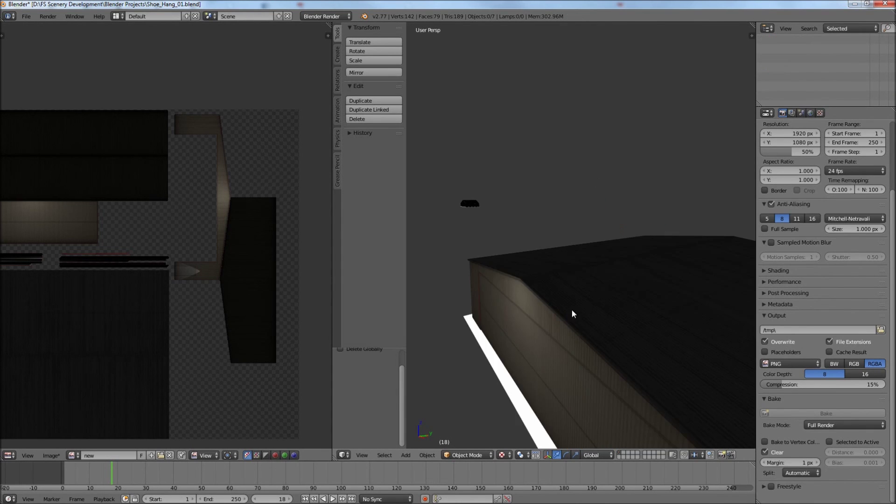
scroll(572, 310, down, 5)
middle_drag(573, 309, 595, 283)
scroll(598, 268, up, 6)
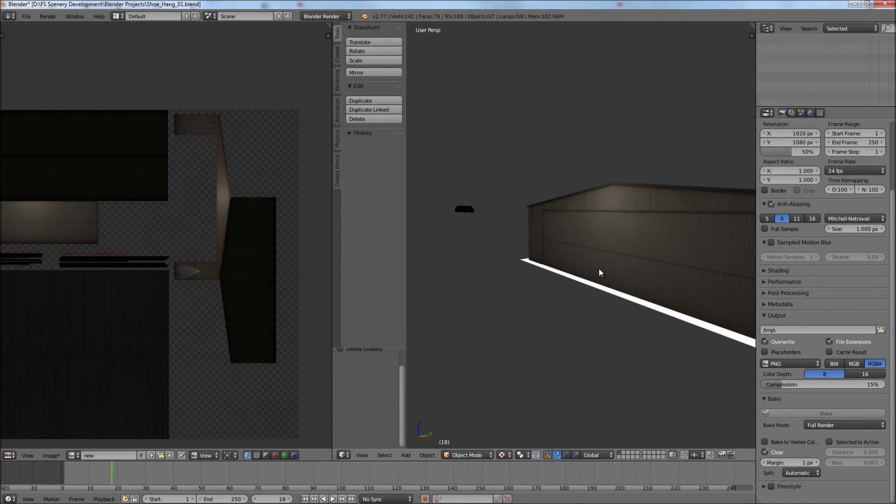
scroll(613, 264, up, 3)
scroll(614, 263, down, 8)
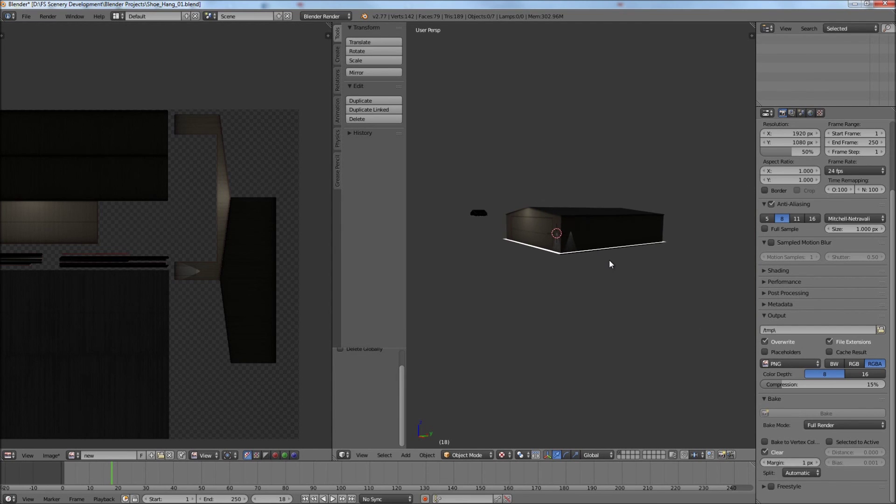
scroll(608, 257, up, 6)
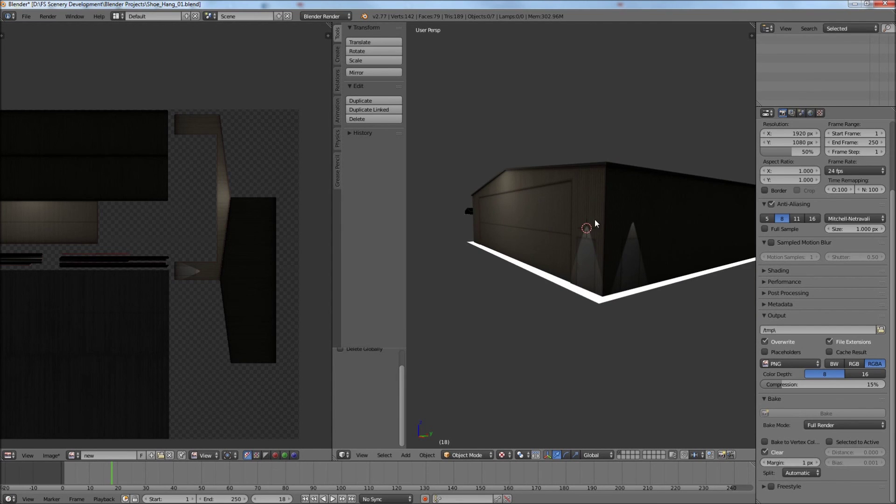
middle_drag(602, 220, 608, 223)
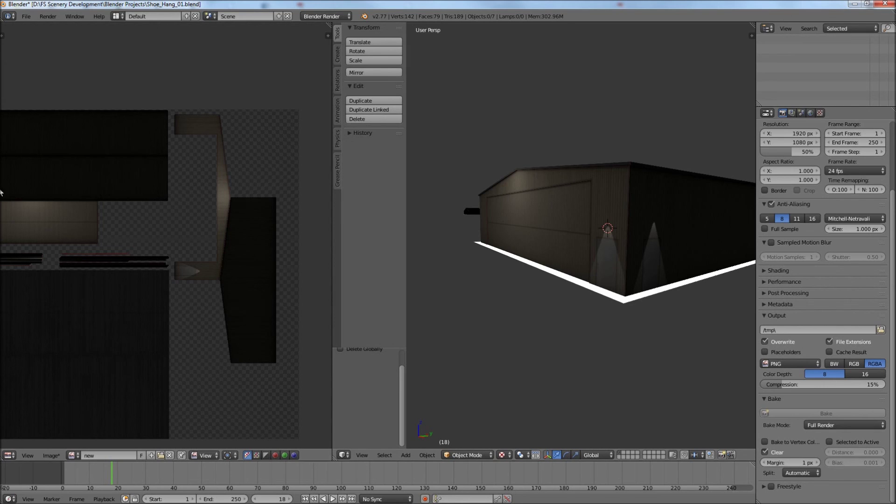
click(51, 456)
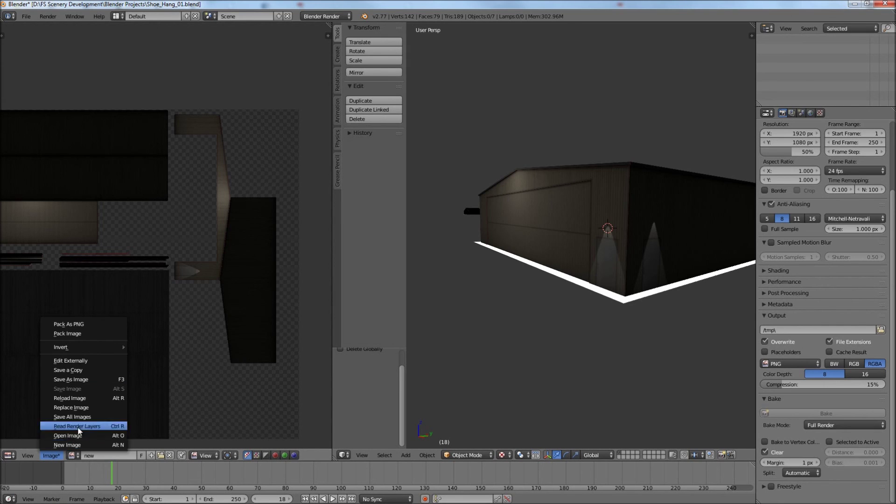